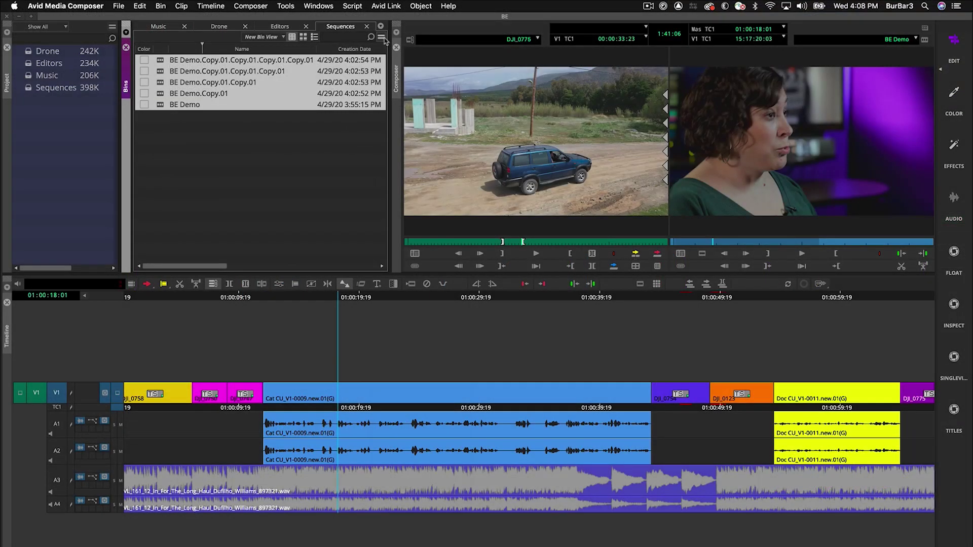
{"action": "left_click", "coordinate": [382, 38]}
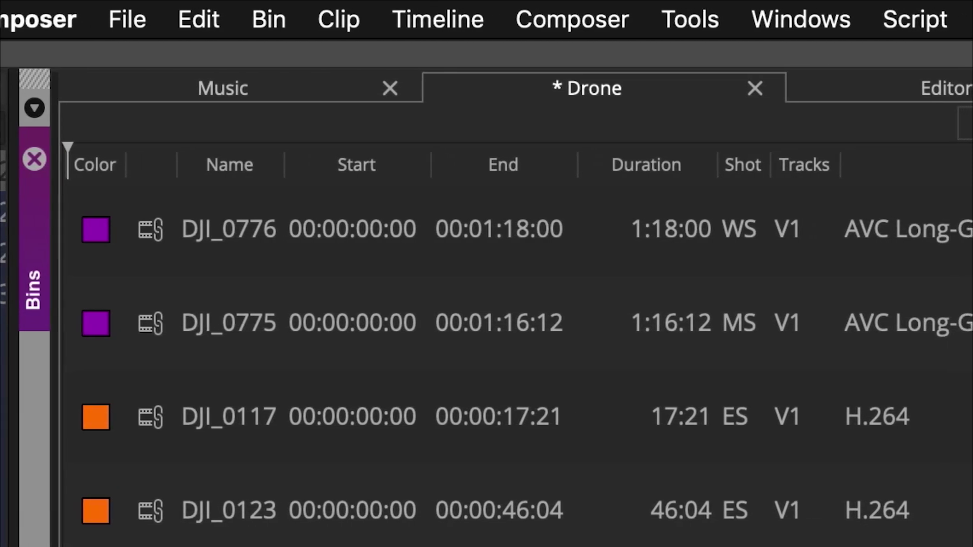
{"action": "scroll", "coordinate": [486, 355], "scroll_direction": "right", "scroll_amount": 15}
{"action": "scroll", "coordinate": [486, 355], "scroll_direction": "right", "scroll_amount": 20}
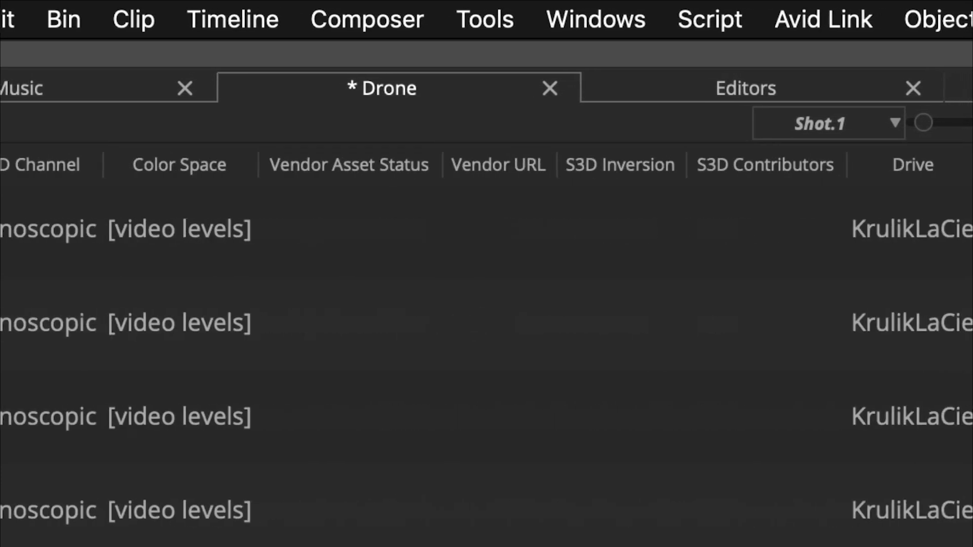
{"action": "scroll", "coordinate": [486, 354], "scroll_direction": "right", "scroll_amount": 20}
{"action": "scroll", "coordinate": [487, 355], "scroll_direction": "right", "scroll_amount": 8}
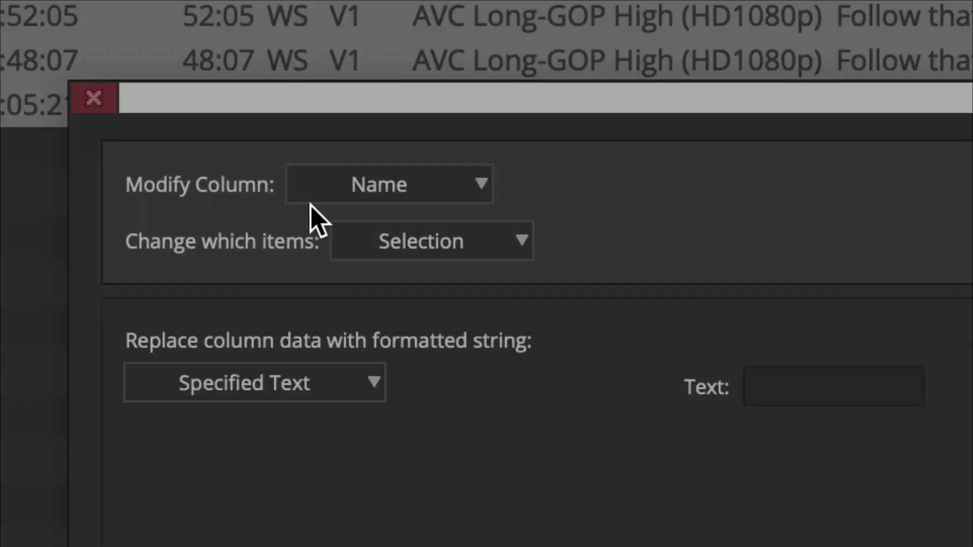
{"action": "left_click", "coordinate": [479, 185]}
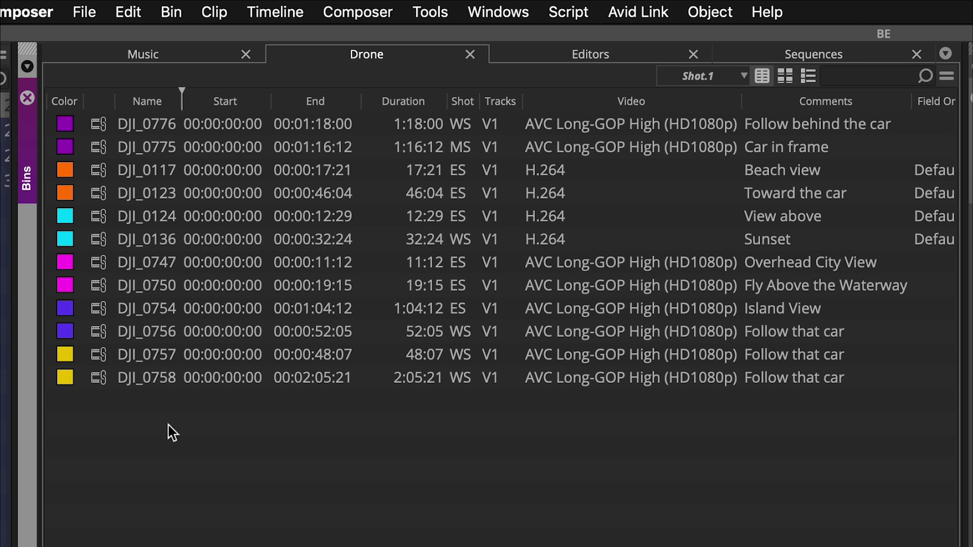
- Open Bulk Edit for all clips in the Drone bin and choose Name as the column to modify
{"action": "left_click_drag", "start_coordinate": [218, 448], "coordinate": [49, 116]}
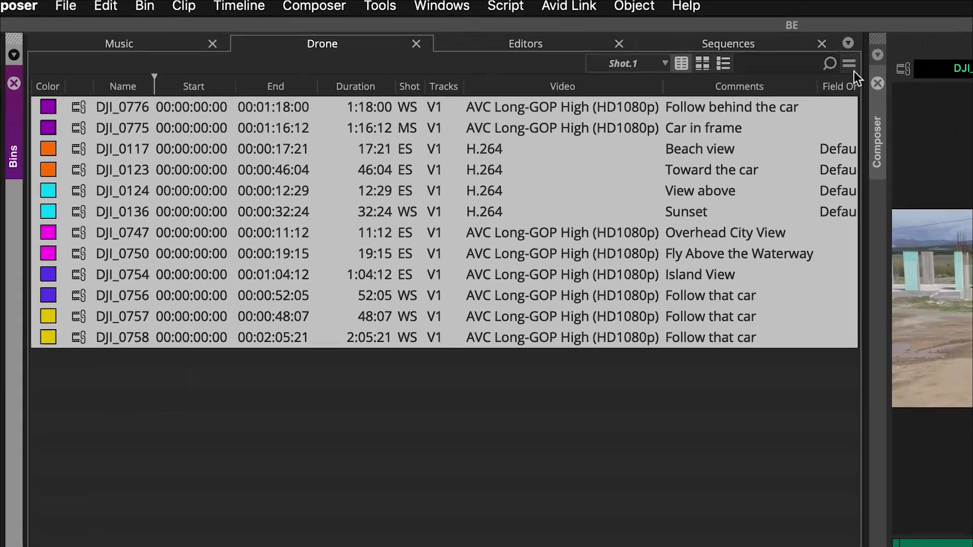
{"action": "left_click", "coordinate": [850, 64]}
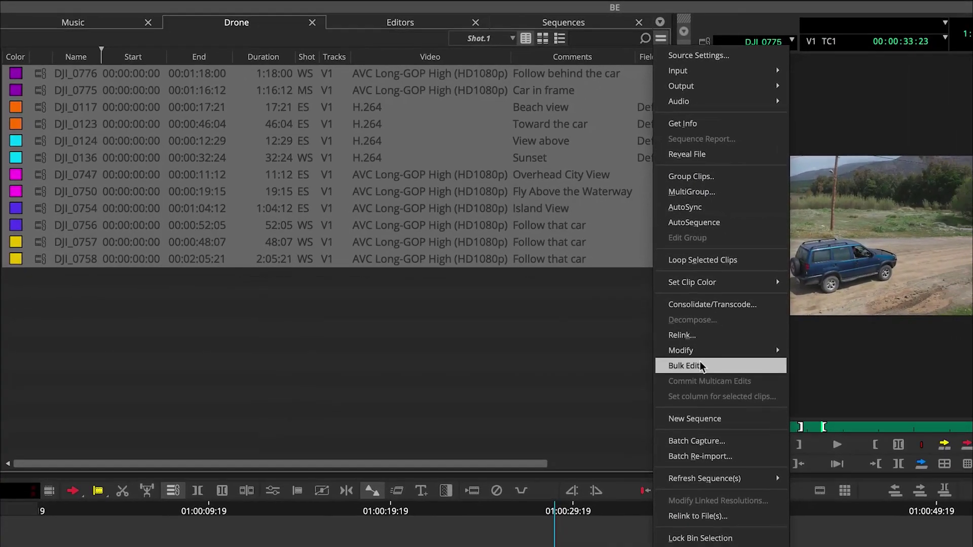
{"action": "left_click", "coordinate": [701, 366]}
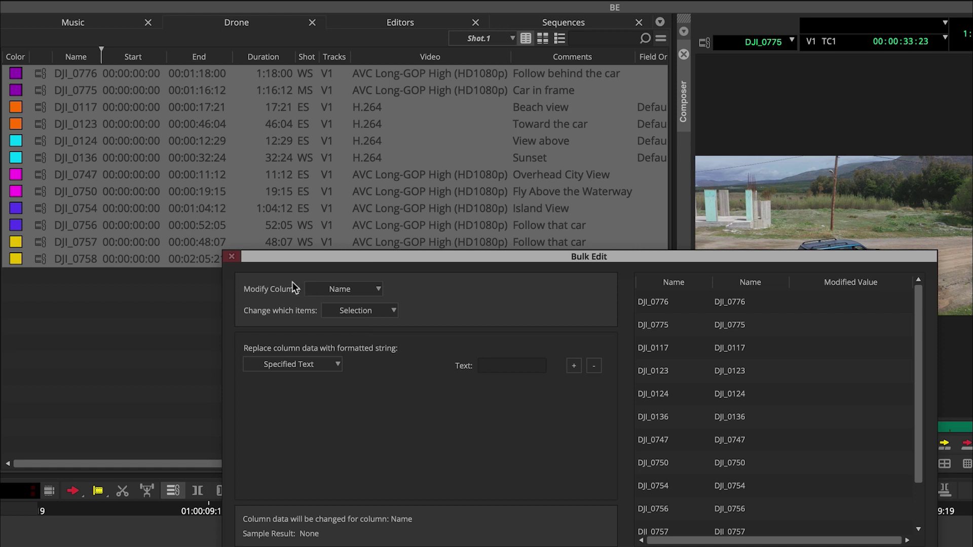
{"action": "left_click", "coordinate": [341, 291]}
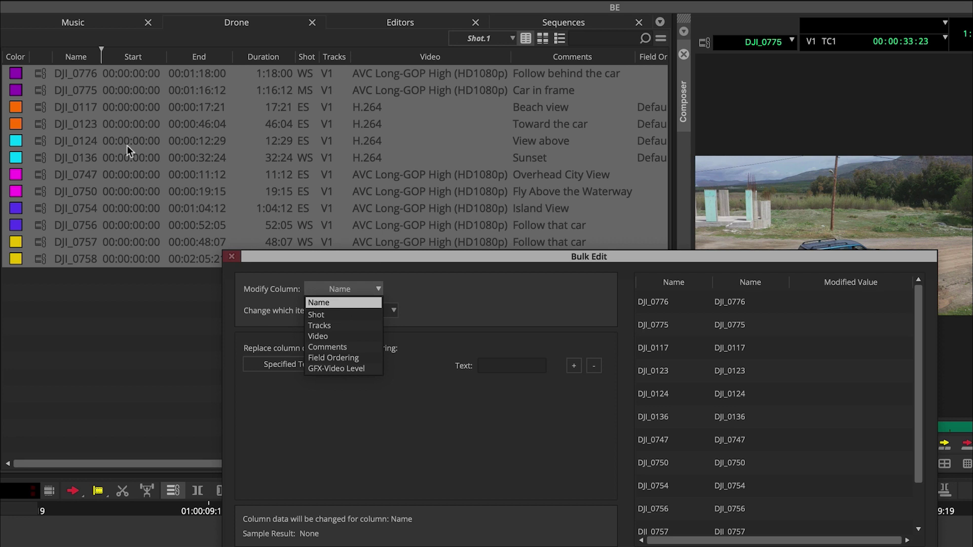
{"action": "left_click", "coordinate": [318, 302]}
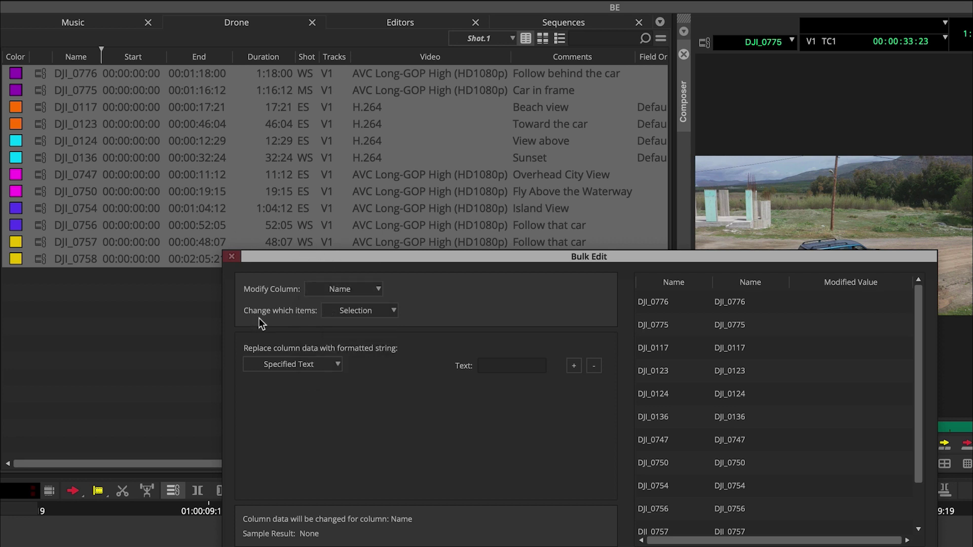
- Review the options for which items to change and for the type of replacement string
{"action": "left_click", "coordinate": [383, 309]}
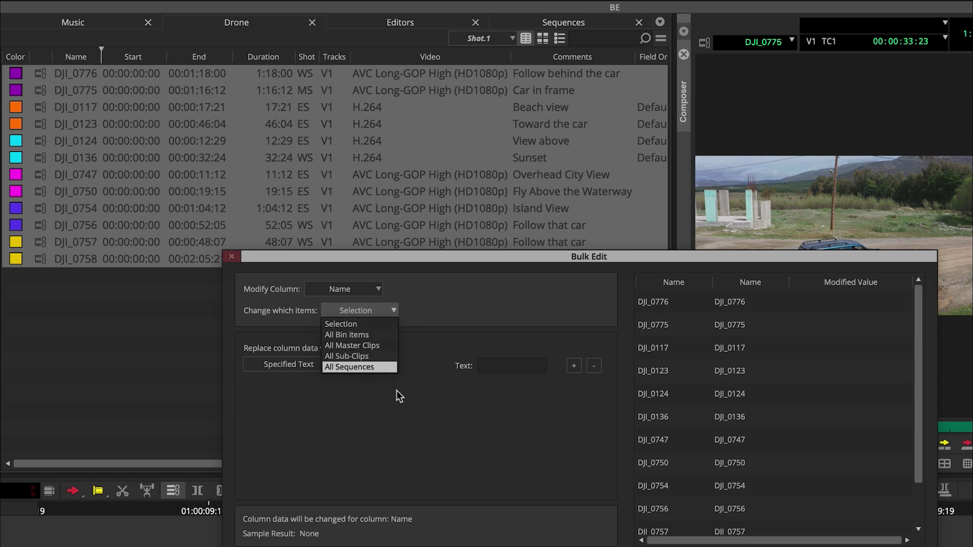
{"action": "left_click", "coordinate": [390, 419]}
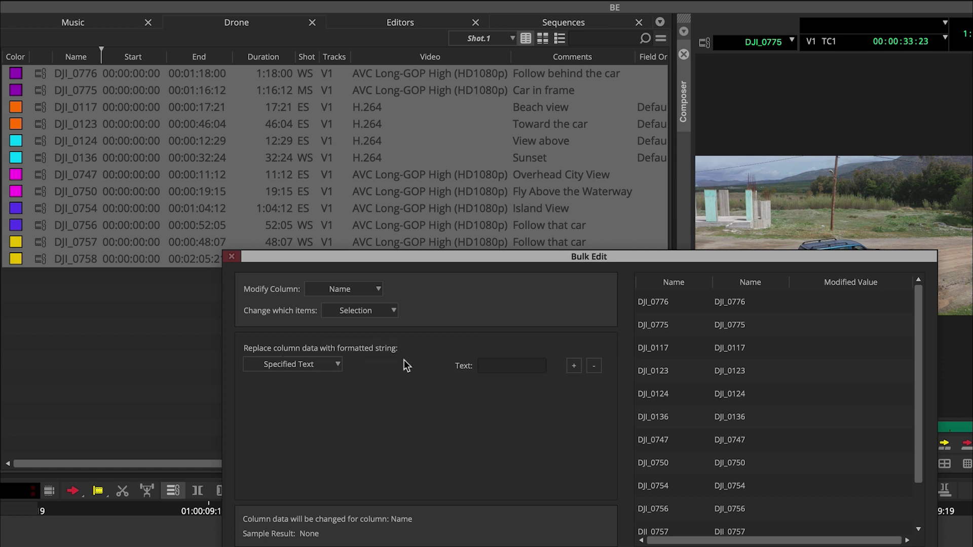
{"action": "left_click", "coordinate": [318, 363]}
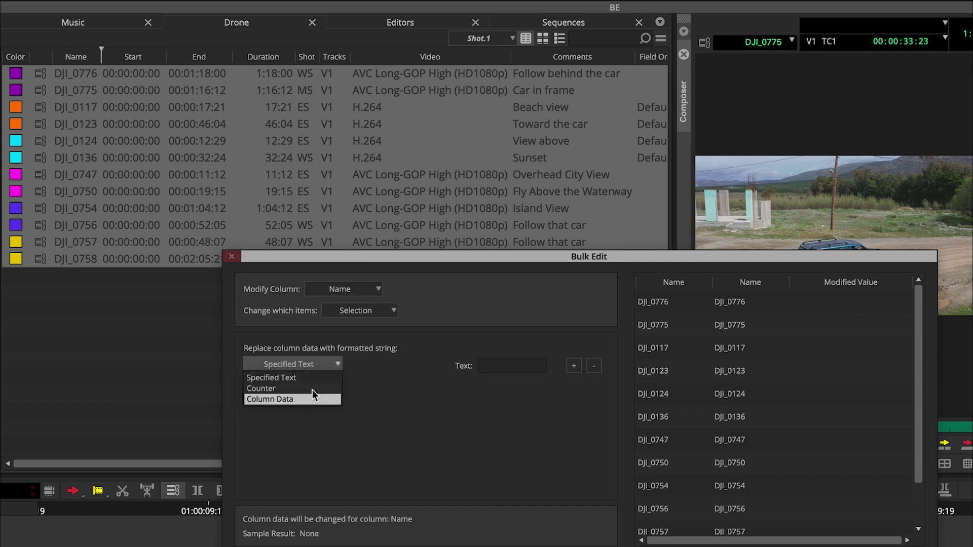
{"action": "left_click", "coordinate": [333, 368]}
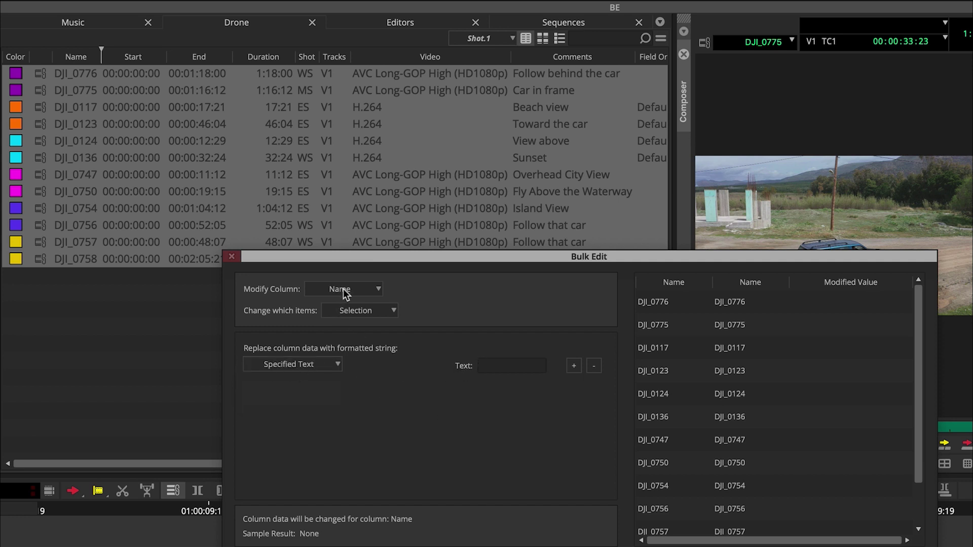
- Set the first specified text of the new clip names to Drone_ and check the modified values
{"action": "left_click", "coordinate": [522, 370]}
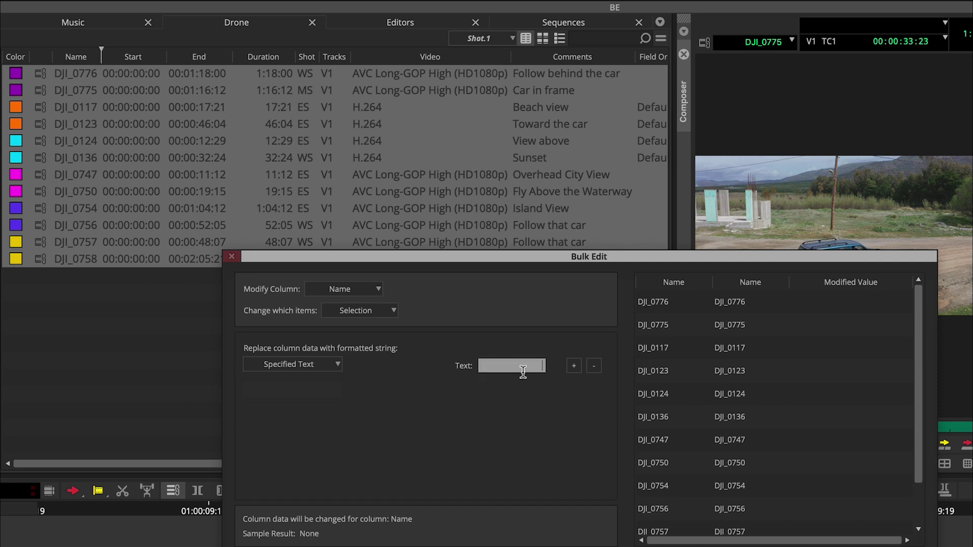
{"action": "type", "text": "Drone_"}
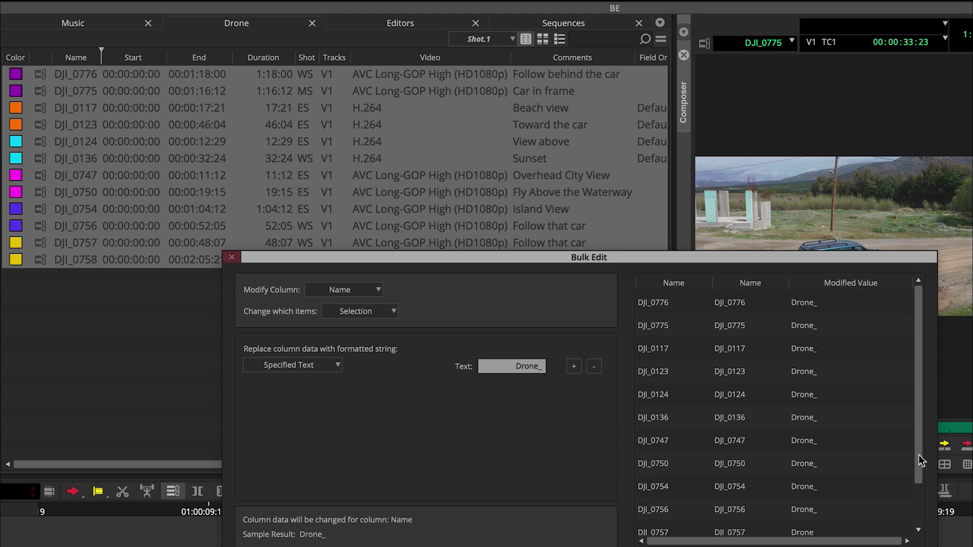
{"action": "left_click_drag", "start_coordinate": [919, 455], "coordinate": [915, 507]}
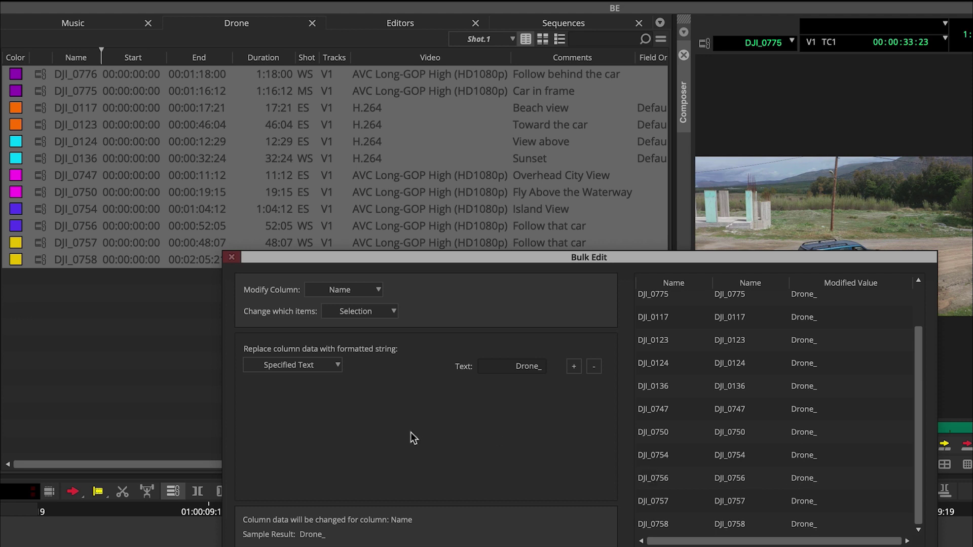
- Add a second specified text segment to the clip names with the text Ep401_
{"action": "left_click", "coordinate": [573, 366]}
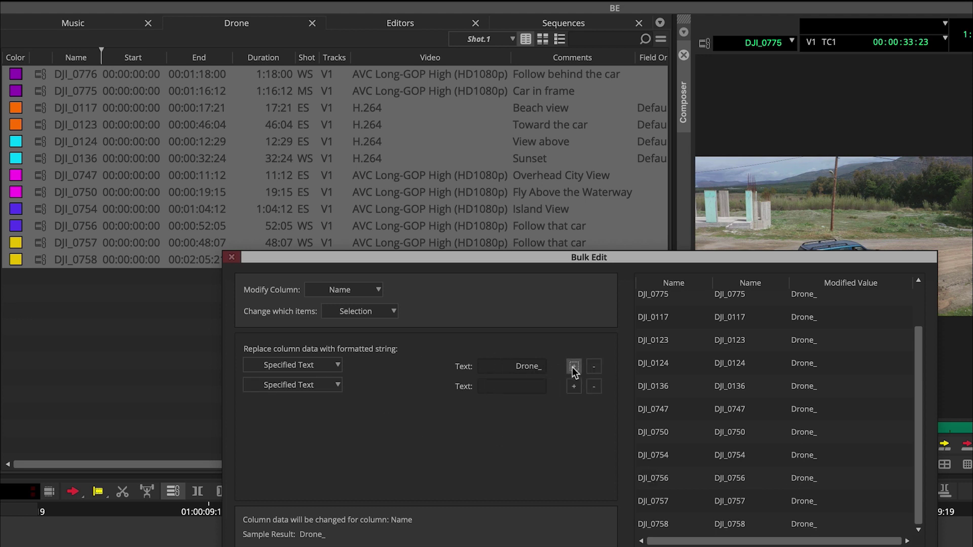
{"action": "left_click", "coordinate": [499, 387]}
{"action": "mouse_move", "coordinate": [655, 435]}
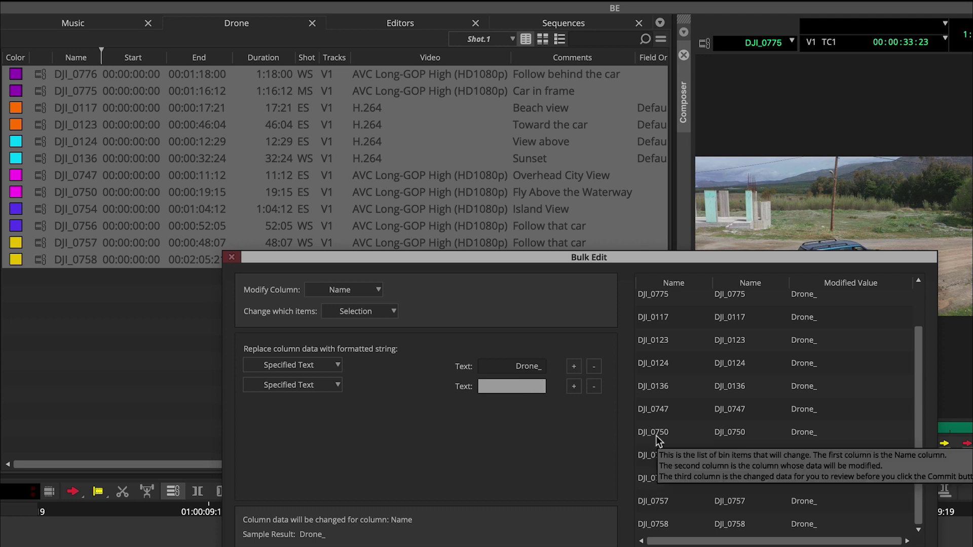
{"action": "type", "text": "Ep401_"}
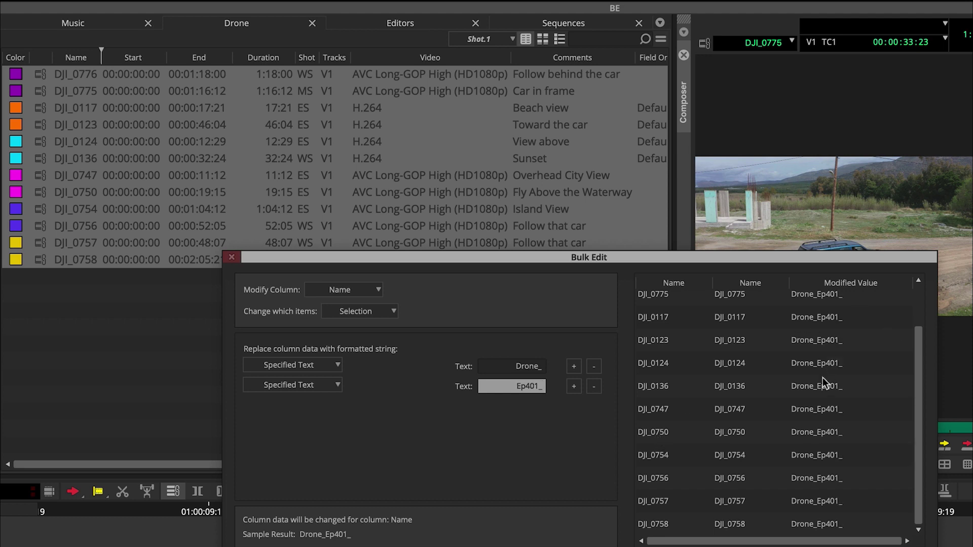
- Add a third name segment using Column Data from the Comments column, and close Bulk Edit without committing
{"action": "left_click", "coordinate": [575, 386]}
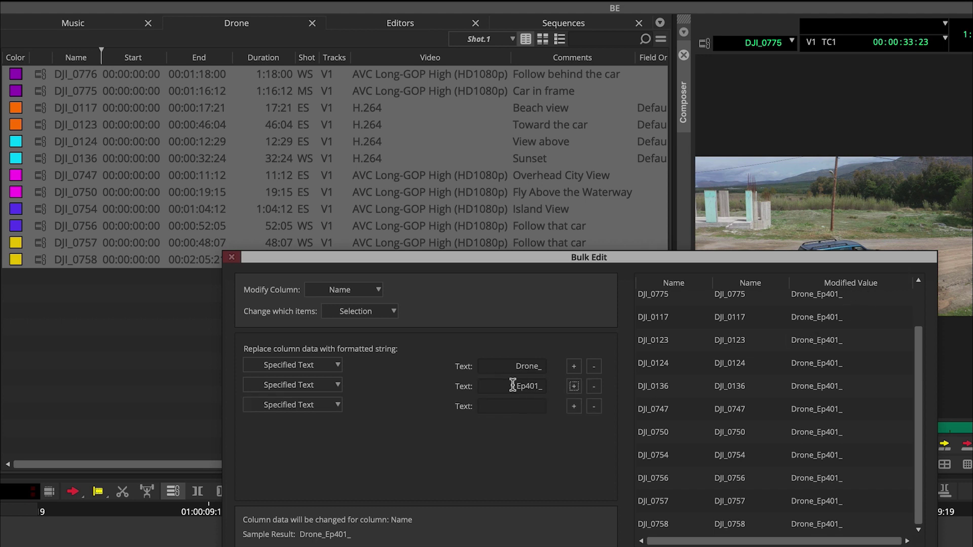
{"action": "left_click", "coordinate": [310, 404]}
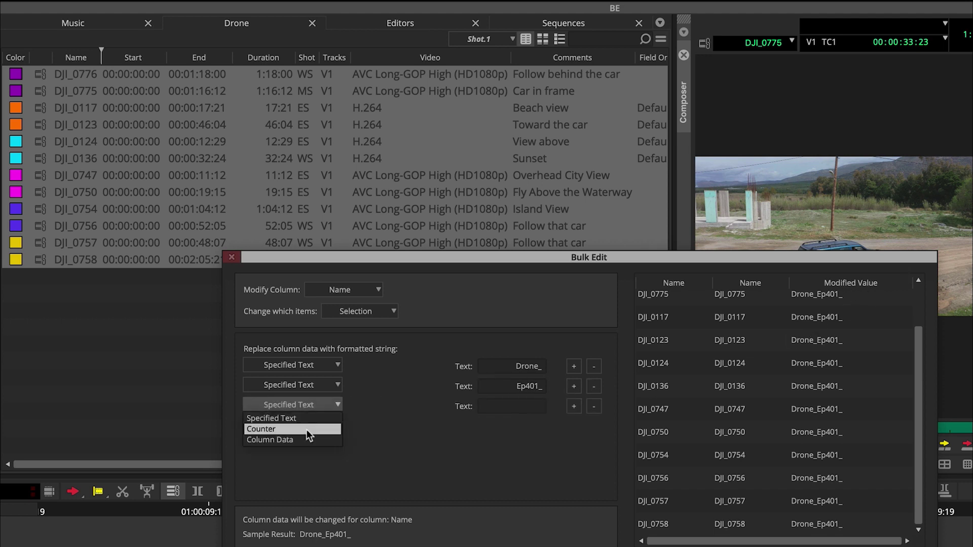
{"action": "left_click", "coordinate": [320, 436]}
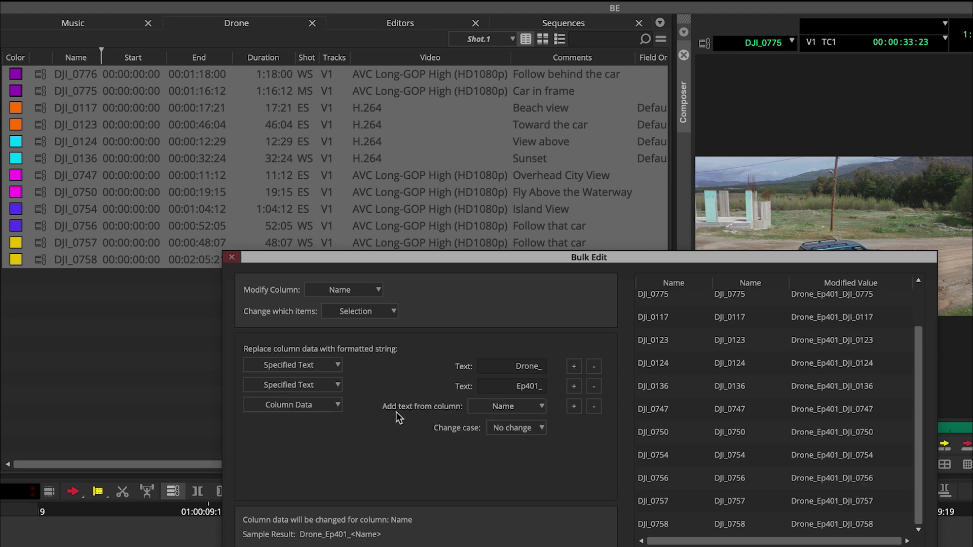
{"action": "left_click", "coordinate": [541, 408]}
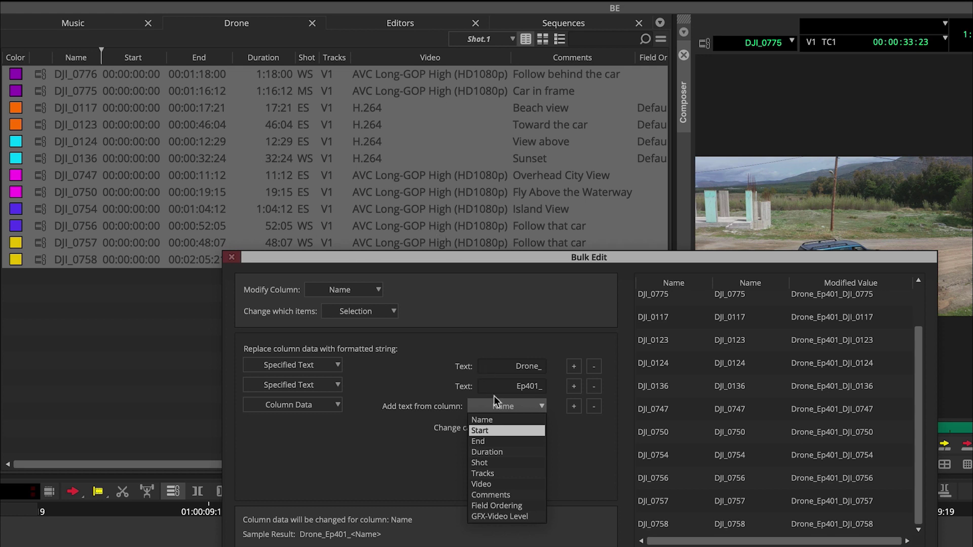
{"action": "left_click", "coordinate": [504, 492]}
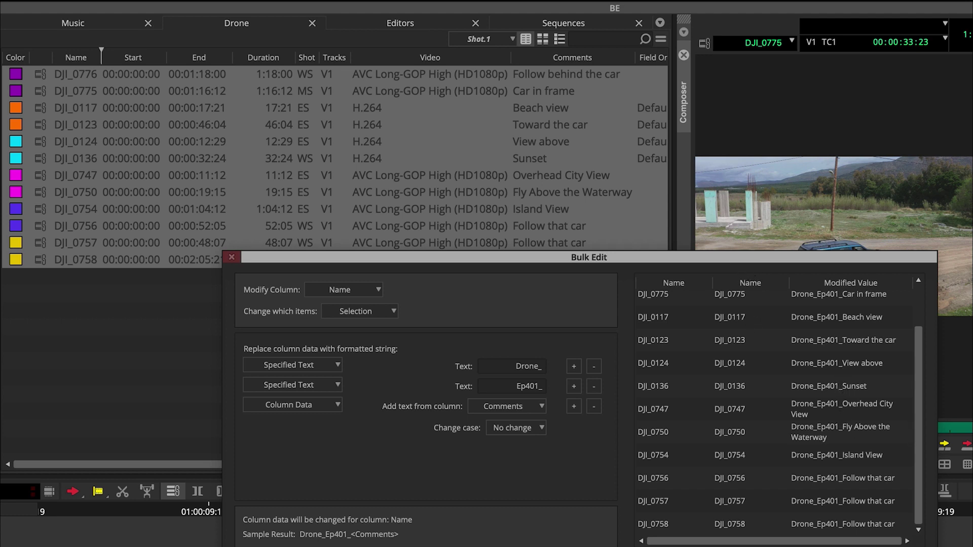
{"action": "key", "text": "Escape"}
{"action": "left_click", "coordinate": [586, 358]}
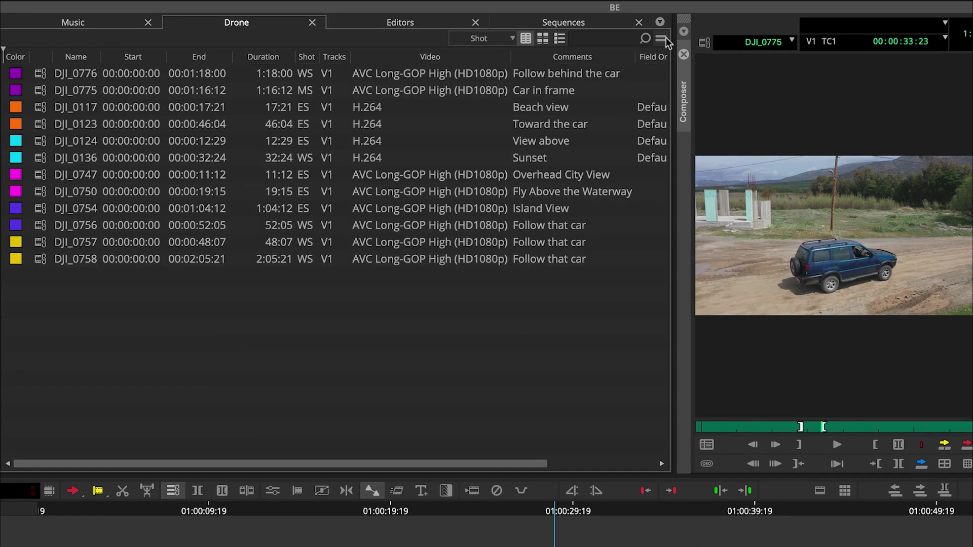
- Display all available columns in the Drone bin through the bin column selection
{"action": "left_click", "coordinate": [660, 39]}
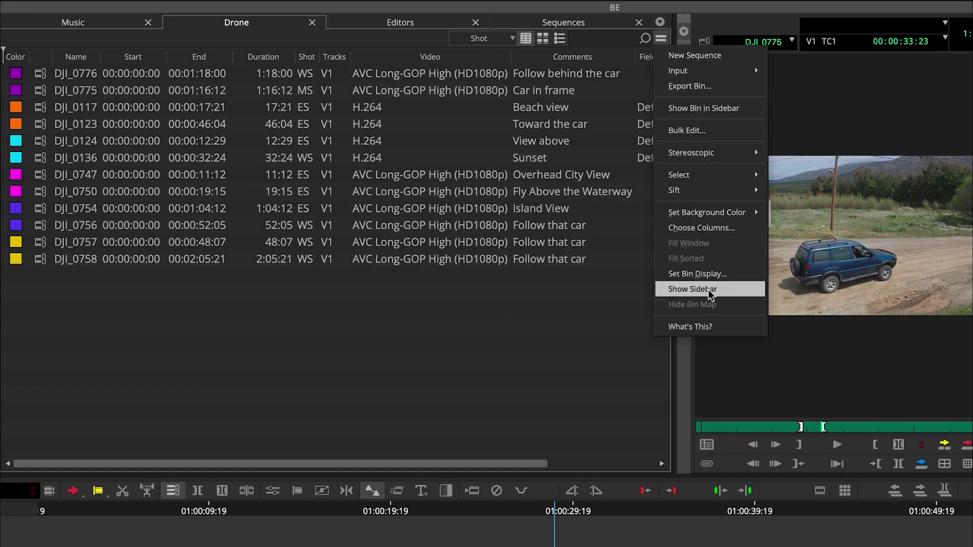
{"action": "left_click", "coordinate": [729, 228]}
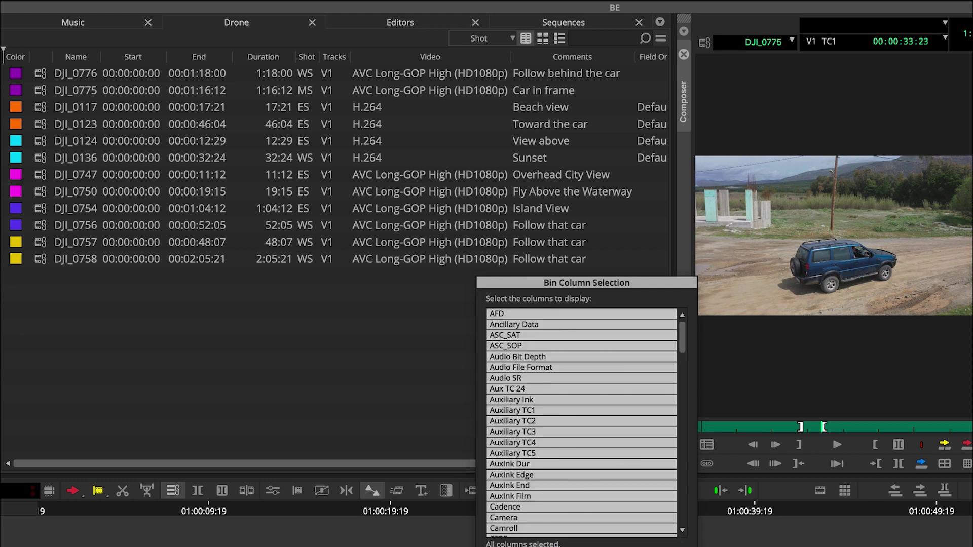
{"action": "key", "text": "Return"}
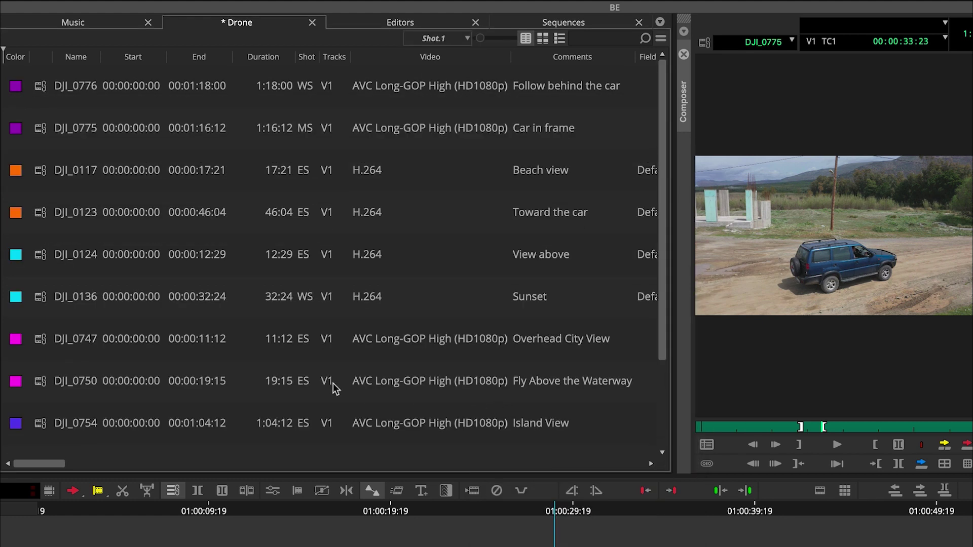
{"action": "left_click_drag", "start_coordinate": [56, 468], "coordinate": [6, 486]}
- Select every clip in the Drone bin and open Bulk Edit for the selection
{"action": "left_click", "coordinate": [42, 436]}
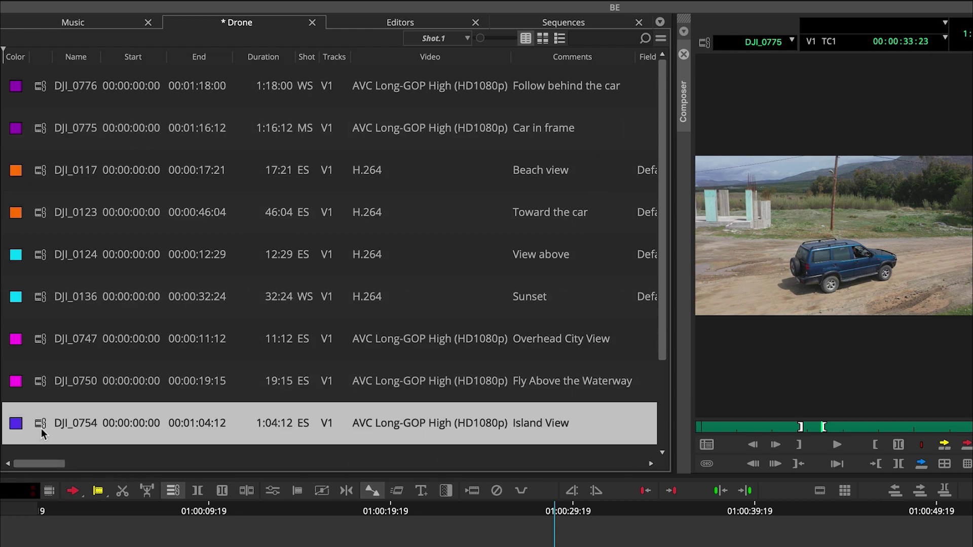
{"action": "key", "text": "ctrl+a"}
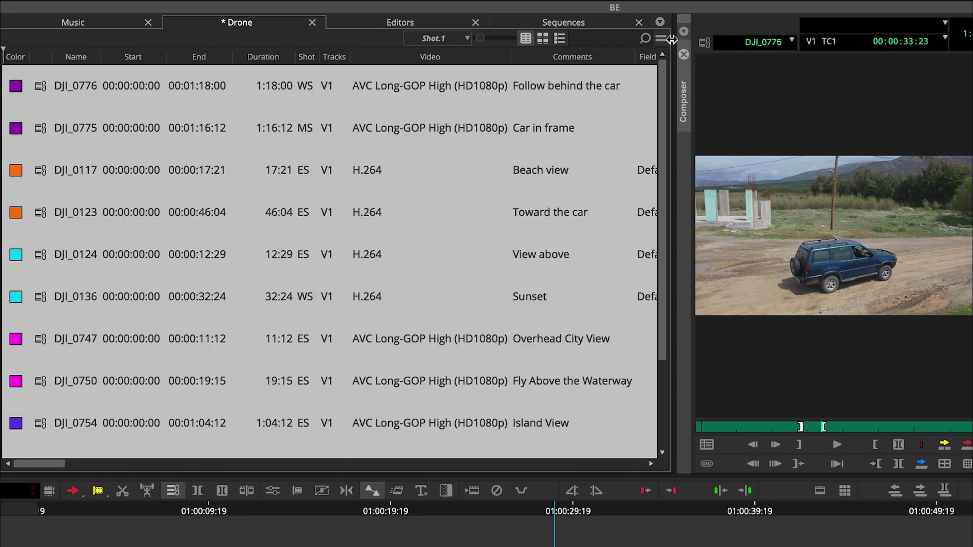
{"action": "left_click", "coordinate": [661, 38]}
{"action": "left_click", "coordinate": [666, 364]}
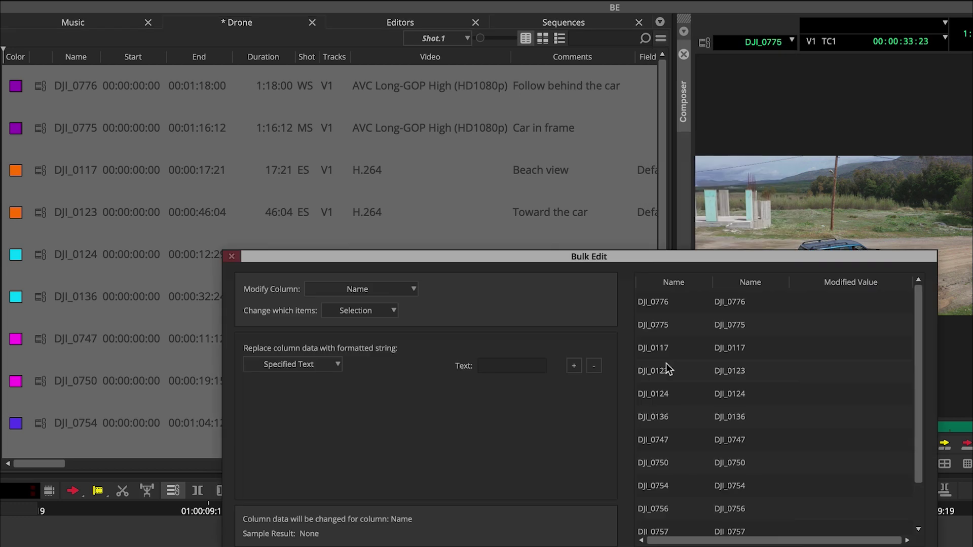
- Set the replacement string to Column Data, examine which columns can supply its text, and cancel Bulk Edit
{"action": "left_click", "coordinate": [333, 365]}
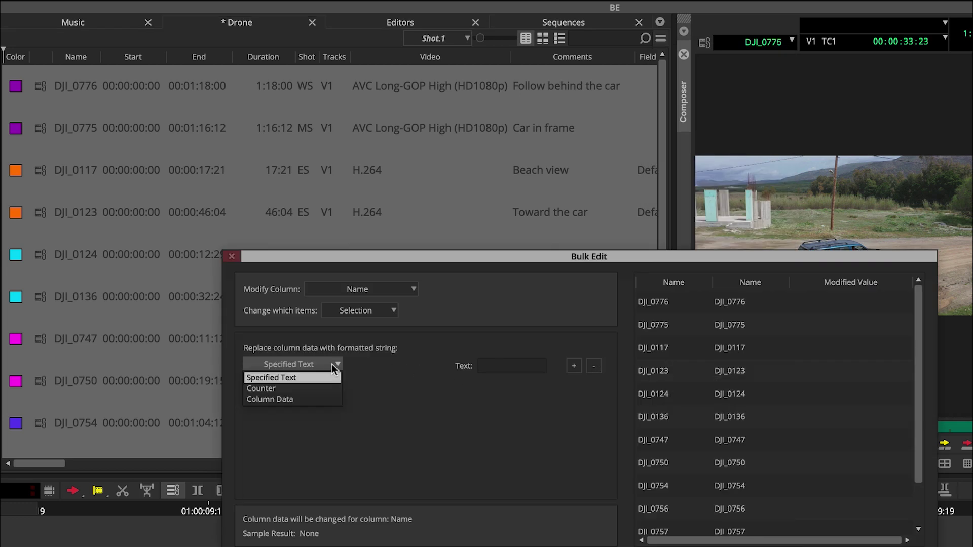
{"action": "left_click", "coordinate": [301, 397]}
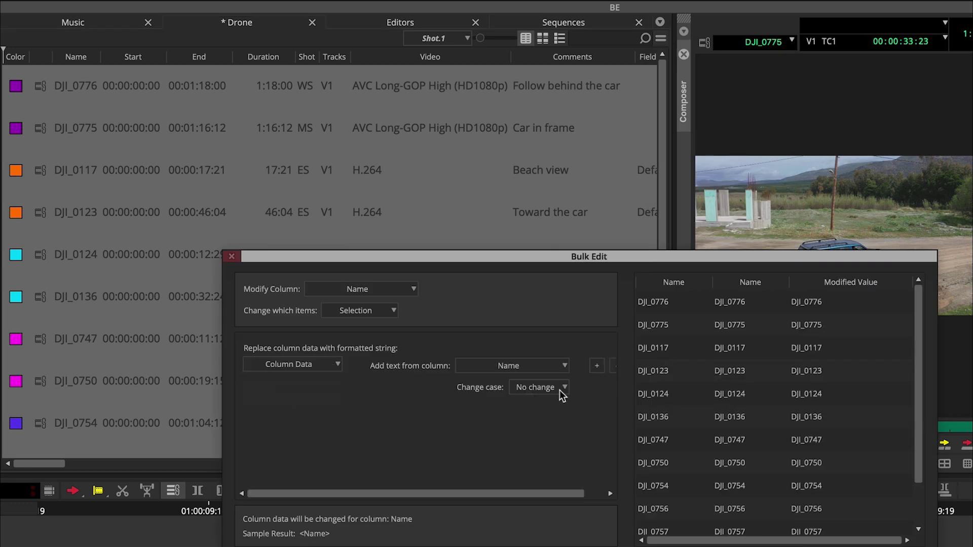
{"action": "left_click", "coordinate": [550, 370]}
{"action": "mouse_move", "coordinate": [562, 390]}
{"action": "left_mouse_down"}
{"action": "mouse_move", "coordinate": [563, 473]}
{"action": "mouse_move", "coordinate": [560, 387]}
{"action": "left_mouse_up"}
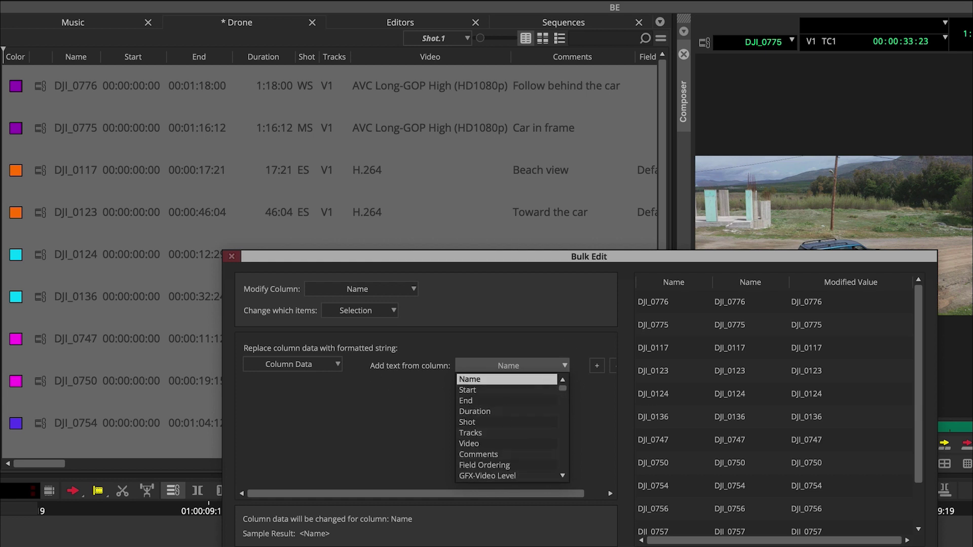
{"action": "key", "text": "Escape"}
{"action": "key", "text": "Escape"}
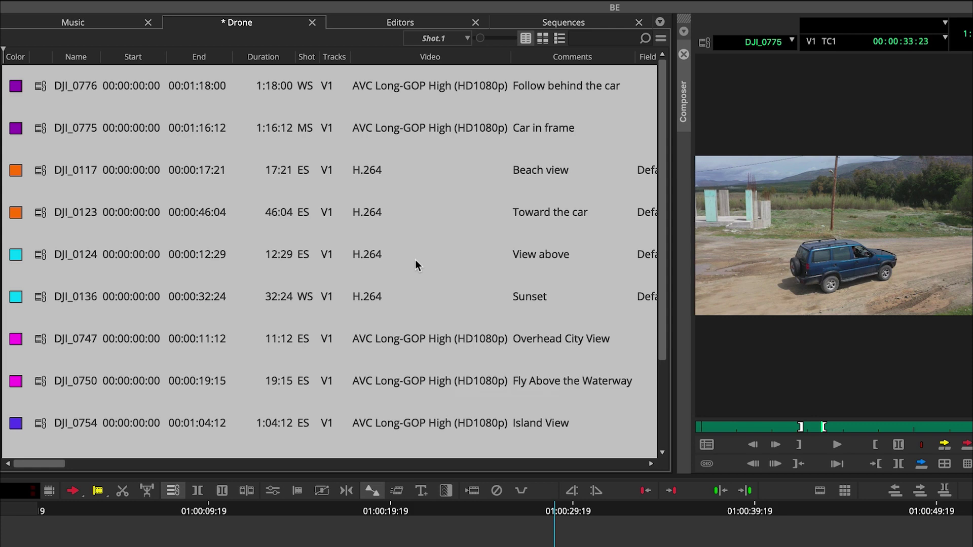
- Restore the Drone bin to the saved Shot view and open Bulk Edit with no clips selected
{"action": "left_click", "coordinate": [434, 38]}
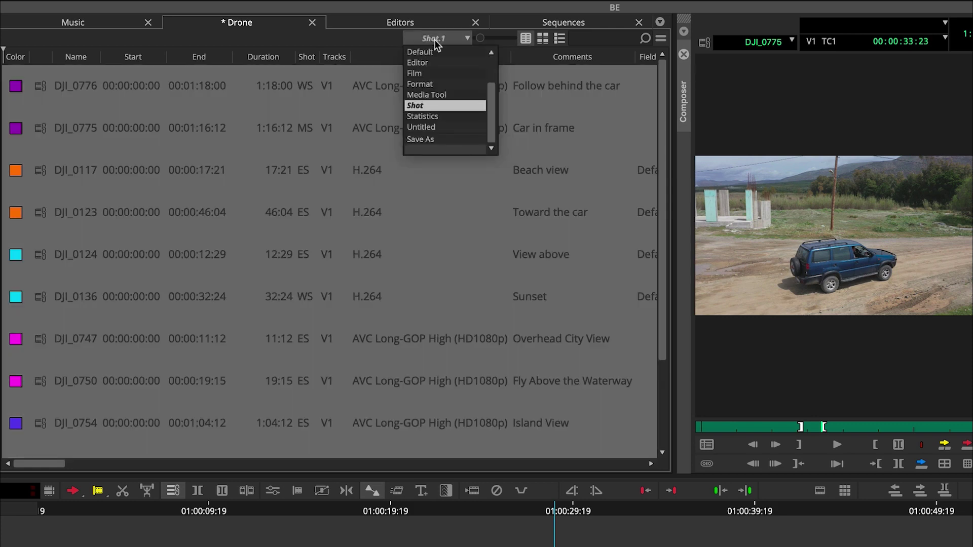
{"action": "left_click", "coordinate": [434, 106]}
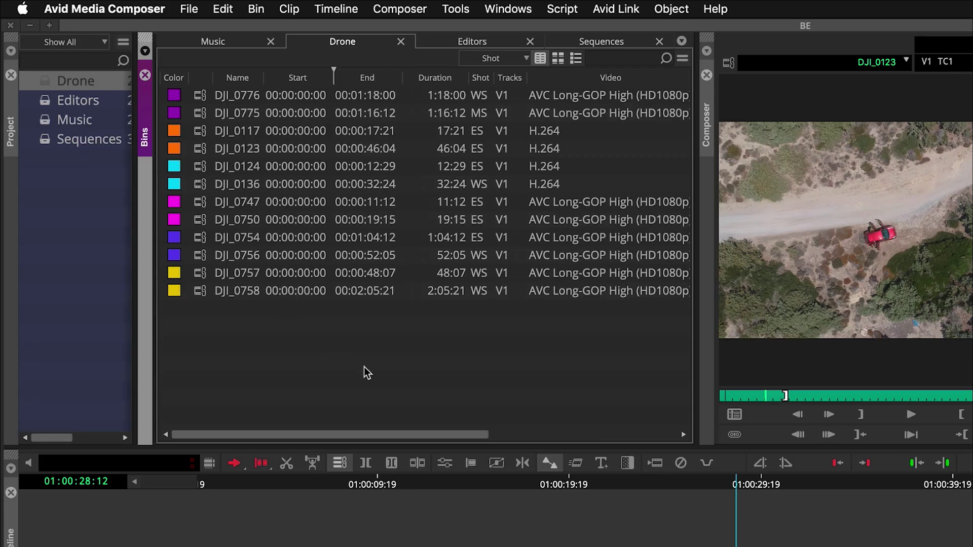
{"action": "left_click_drag", "start_coordinate": [367, 373], "coordinate": [162, 59]}
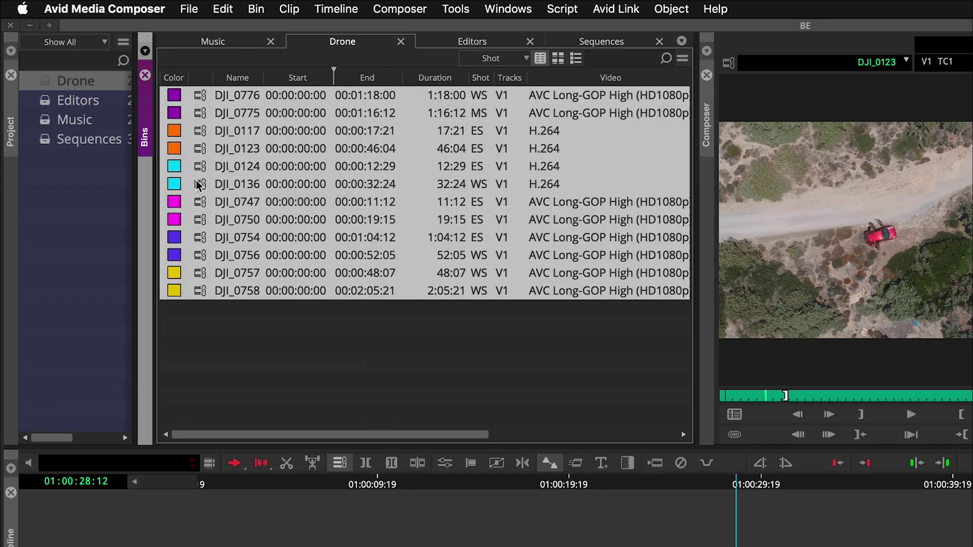
{"action": "left_click", "coordinate": [278, 344]}
{"action": "right_click", "coordinate": [398, 340]}
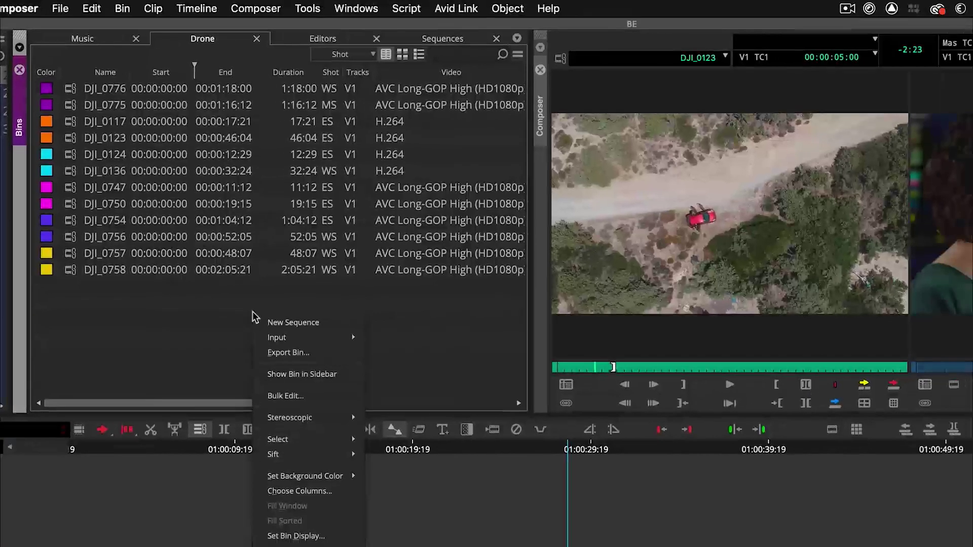
{"action": "left_click", "coordinate": [288, 395]}
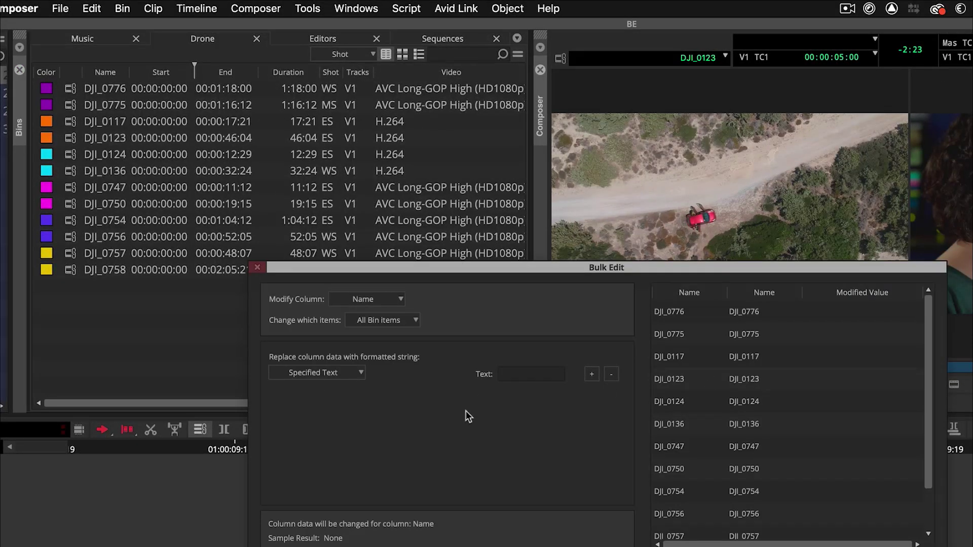
- Compare the Master Clips and Sequences scopes for the Bulk Edit, and set it to change All Master Clips
{"action": "left_click", "coordinate": [398, 320]}
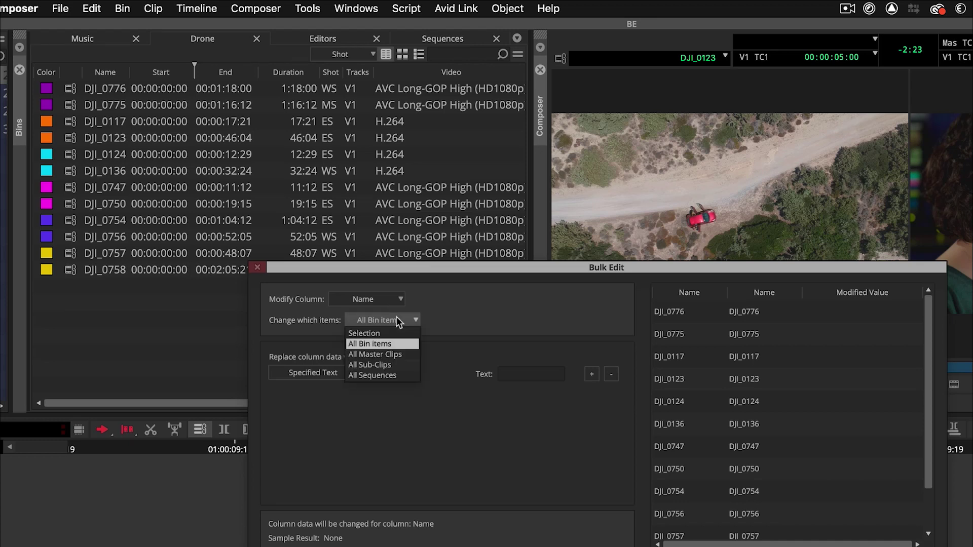
{"action": "left_click", "coordinate": [393, 354]}
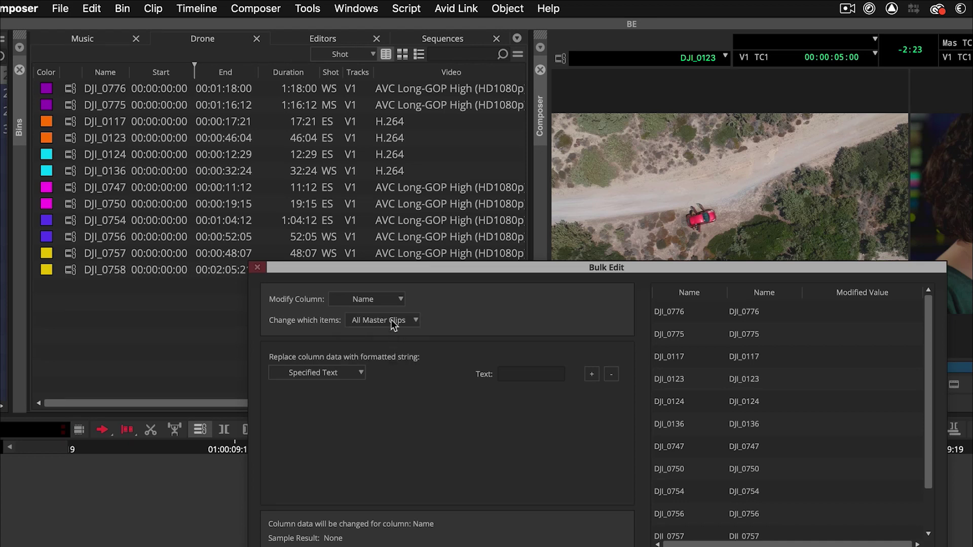
{"action": "left_click", "coordinate": [391, 320]}
{"action": "left_click", "coordinate": [391, 376]}
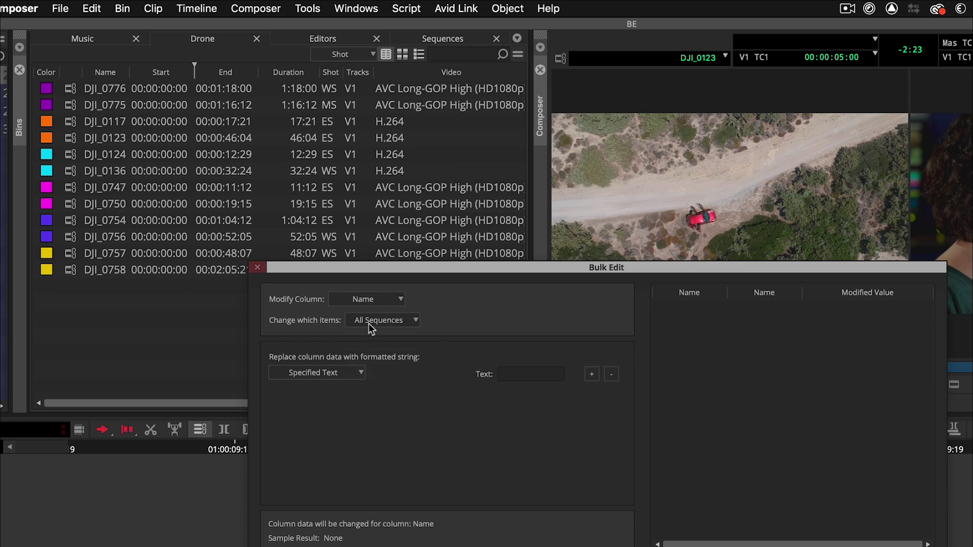
{"action": "left_click", "coordinate": [408, 322]}
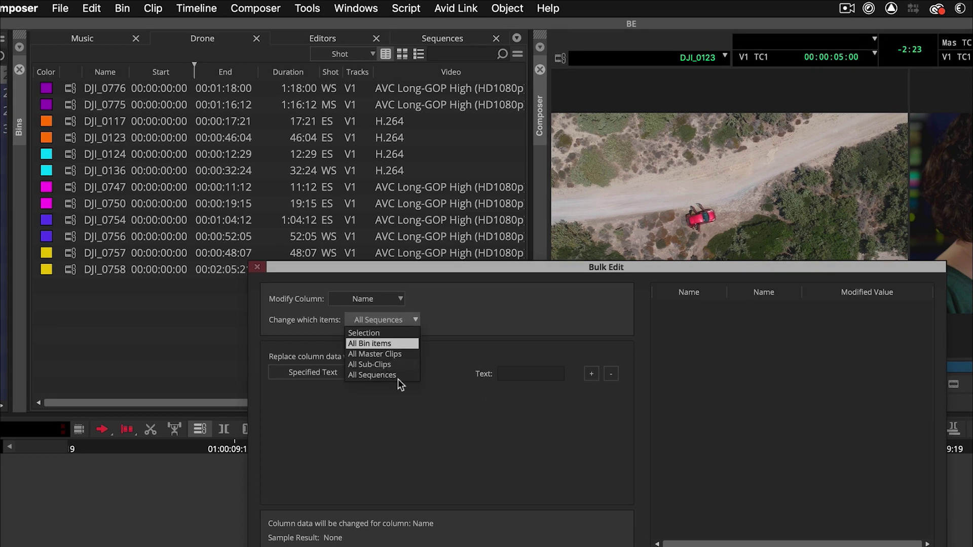
{"action": "left_click", "coordinate": [393, 353]}
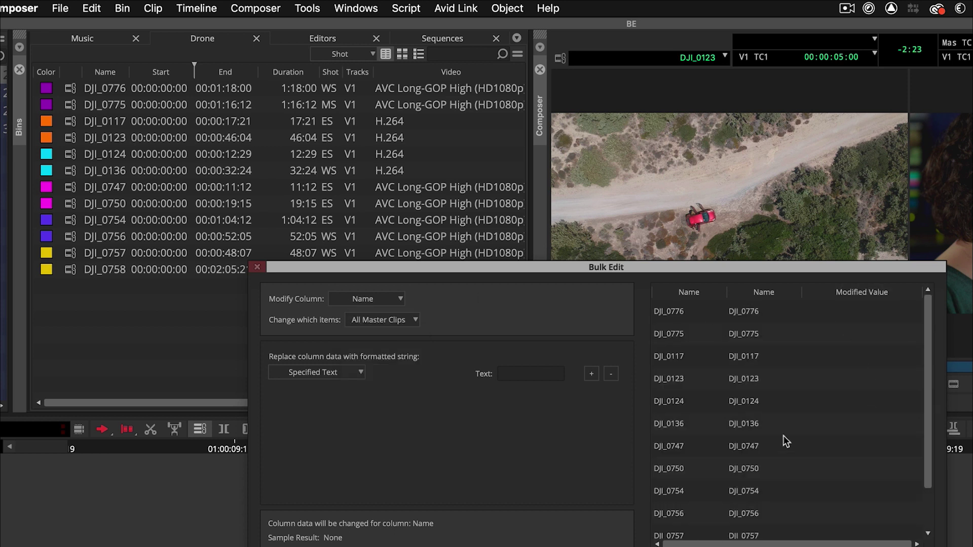
{"action": "left_click_drag", "start_coordinate": [306, 268], "coordinate": [332, 269]}
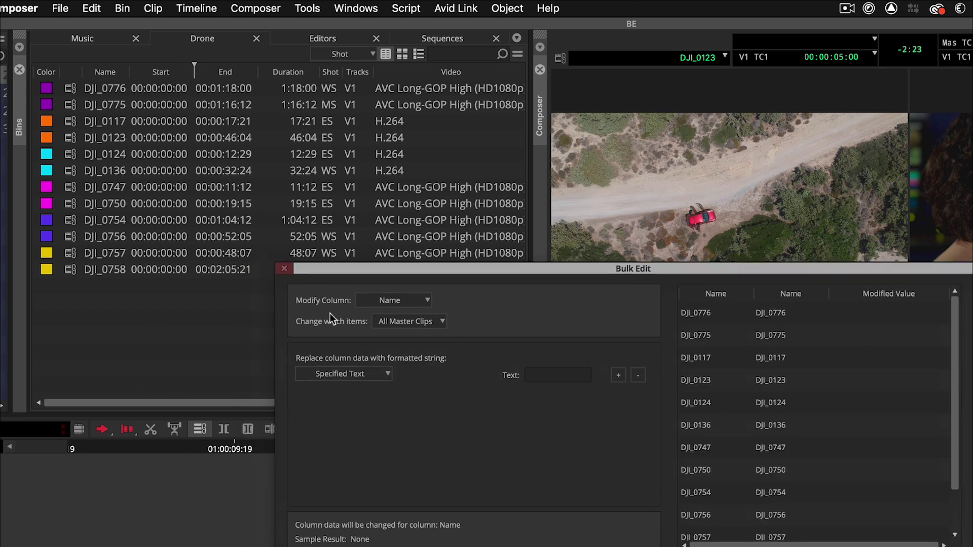
{"action": "left_click_drag", "start_coordinate": [347, 272], "coordinate": [339, 263]}
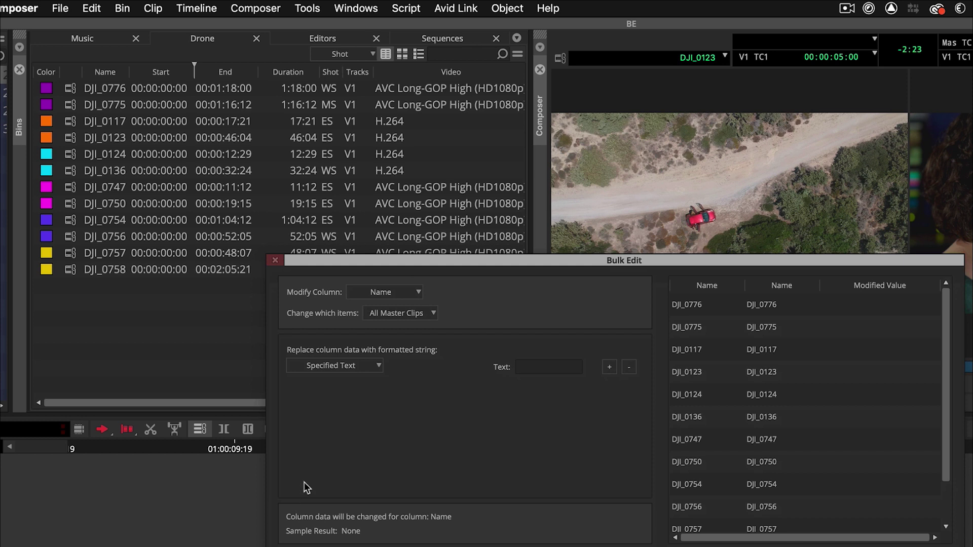
- Build the start of the new name from two Specified Text segments, "Drone_" and "Travel_"
{"action": "left_click", "coordinate": [331, 366]}
{"action": "left_click", "coordinate": [532, 369]}
{"action": "type", "text": "Drone_"}
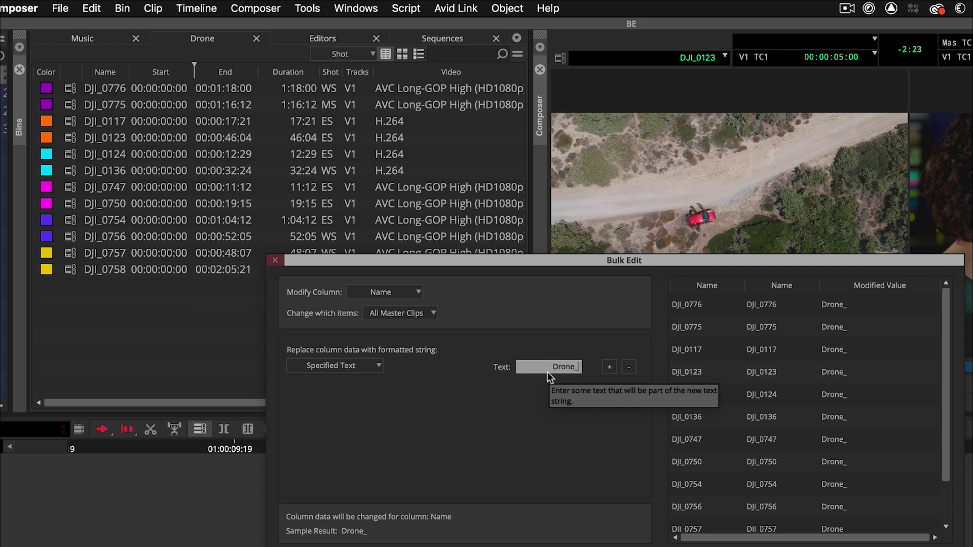
{"action": "left_click", "coordinate": [610, 367]}
{"action": "type", "text": "Travel_"}
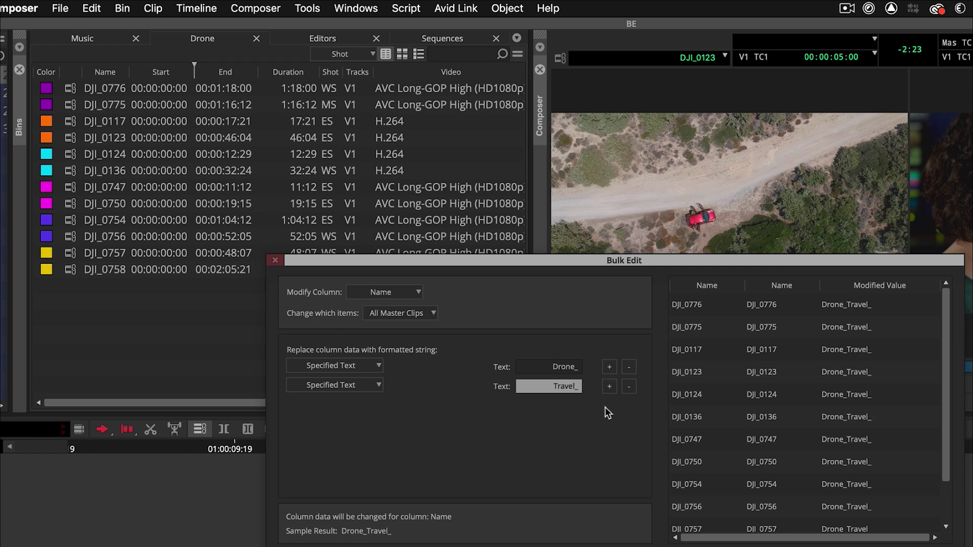
- Add a third name segment that uses Column Data from the Shot column
{"action": "left_click", "coordinate": [609, 386]}
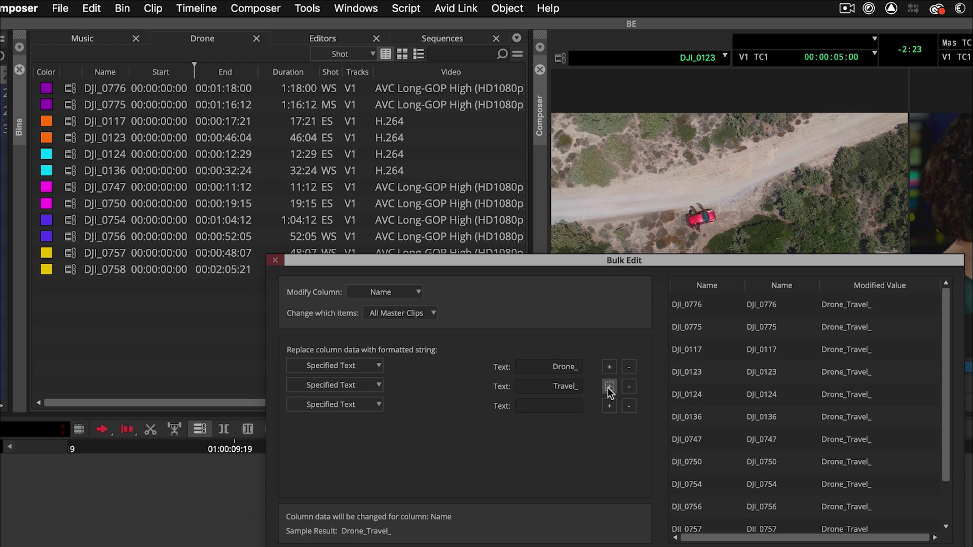
{"action": "left_click", "coordinate": [356, 404]}
{"action": "left_click", "coordinate": [336, 439]}
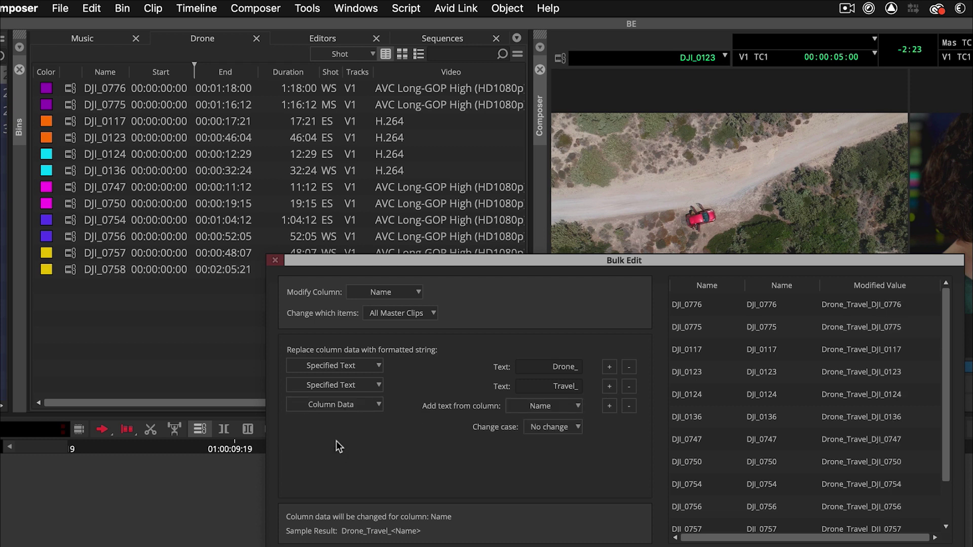
{"action": "left_click", "coordinate": [563, 405]}
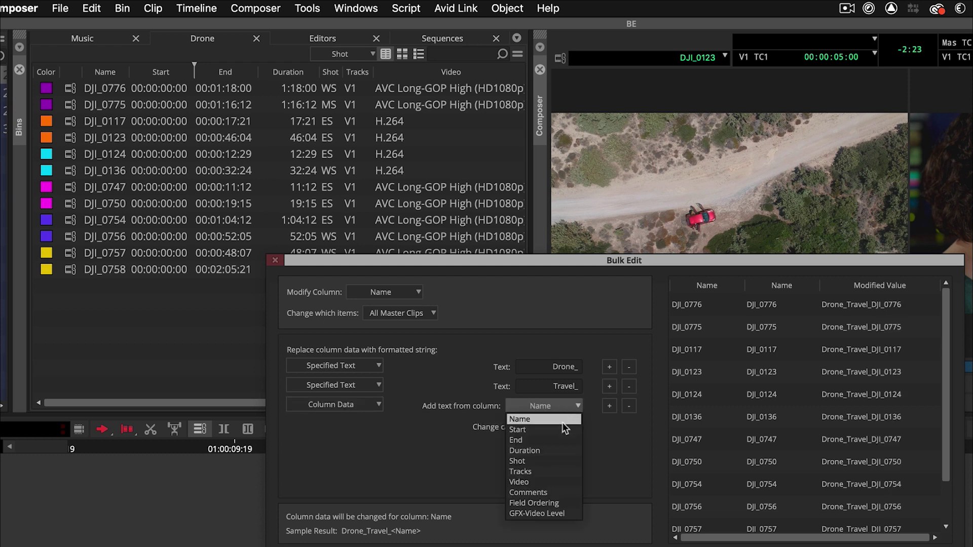
{"action": "left_click", "coordinate": [557, 463]}
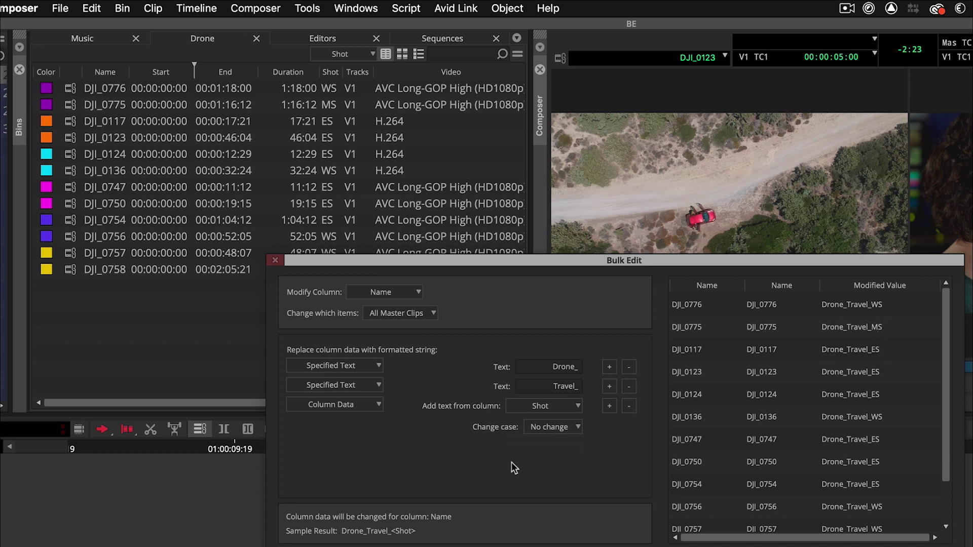
- Add a fourth Specified Text segment containing only an underscore ("_") after the Shot data
{"action": "left_click", "coordinate": [613, 406]}
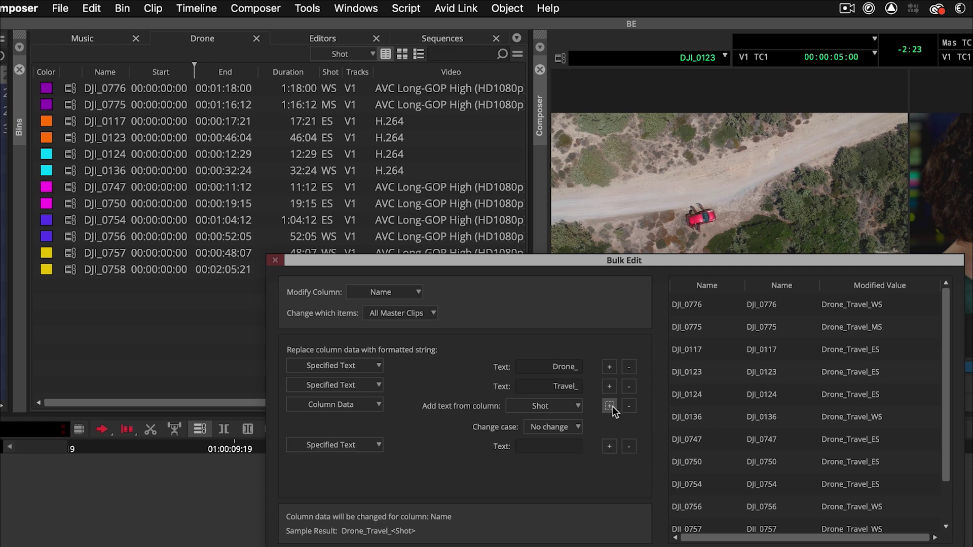
{"action": "left_click", "coordinate": [578, 446]}
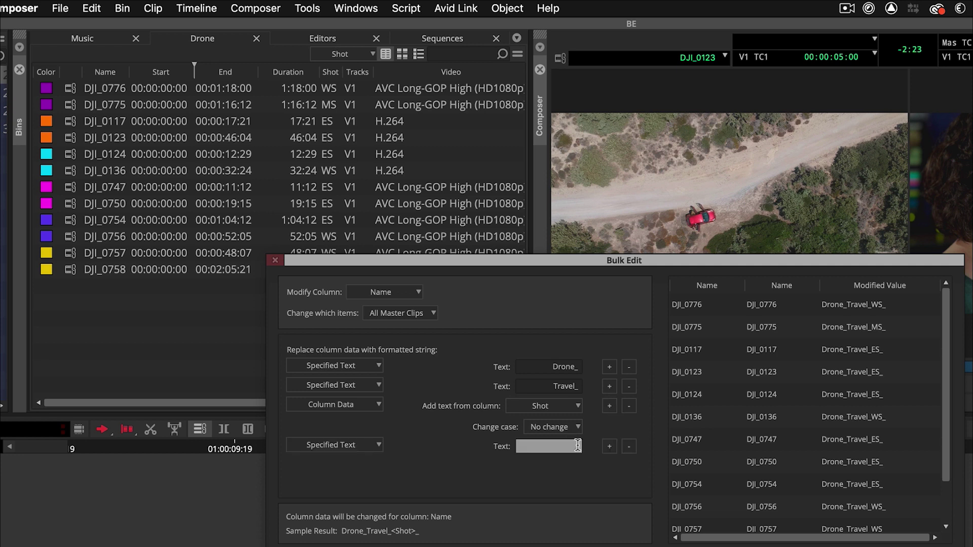
{"action": "type", "text": "_"}
- Add a fifth name segment with Column Data from the Comments column and apply the renaming to the drone clips
{"action": "left_click", "coordinate": [609, 446]}
{"action": "left_click", "coordinate": [370, 467]}
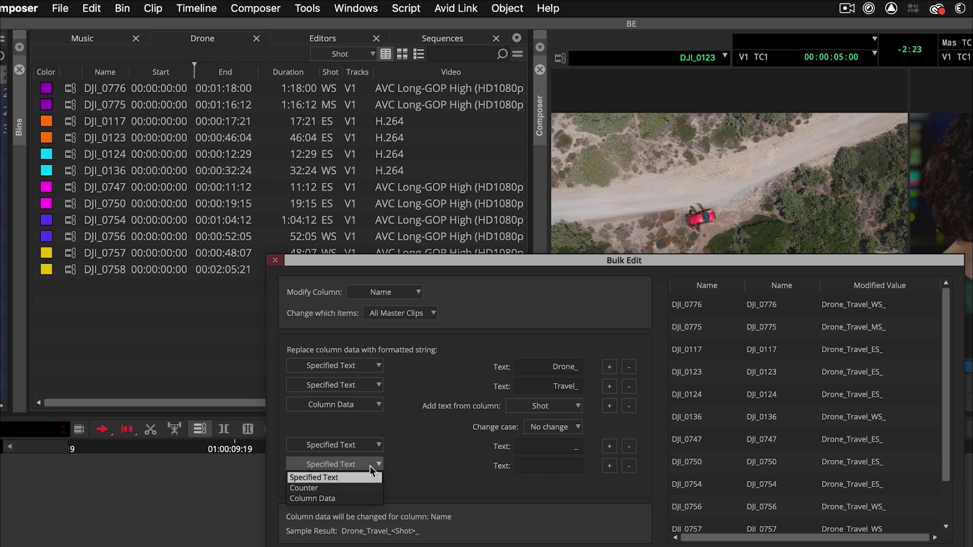
{"action": "left_click", "coordinate": [347, 494]}
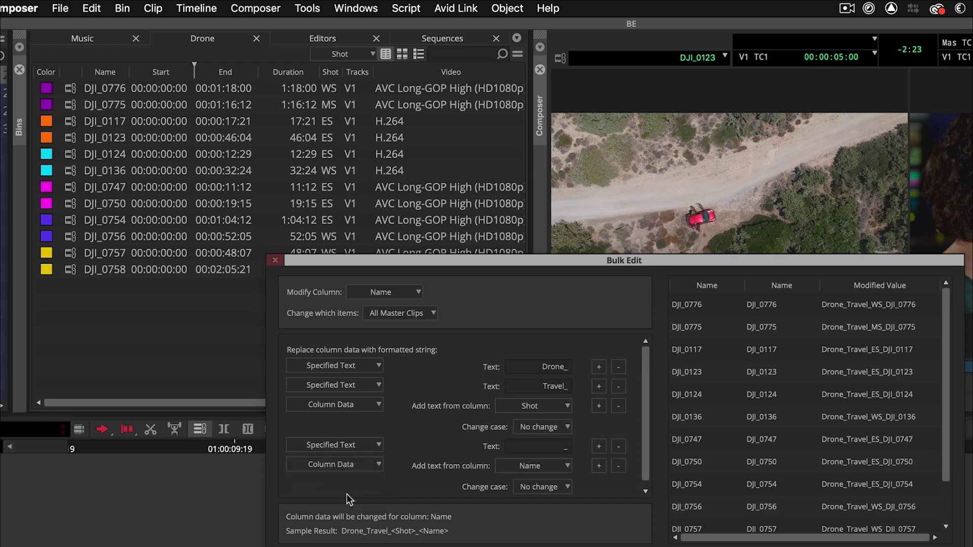
{"action": "left_click", "coordinate": [549, 466]}
{"action": "left_click", "coordinate": [532, 532]}
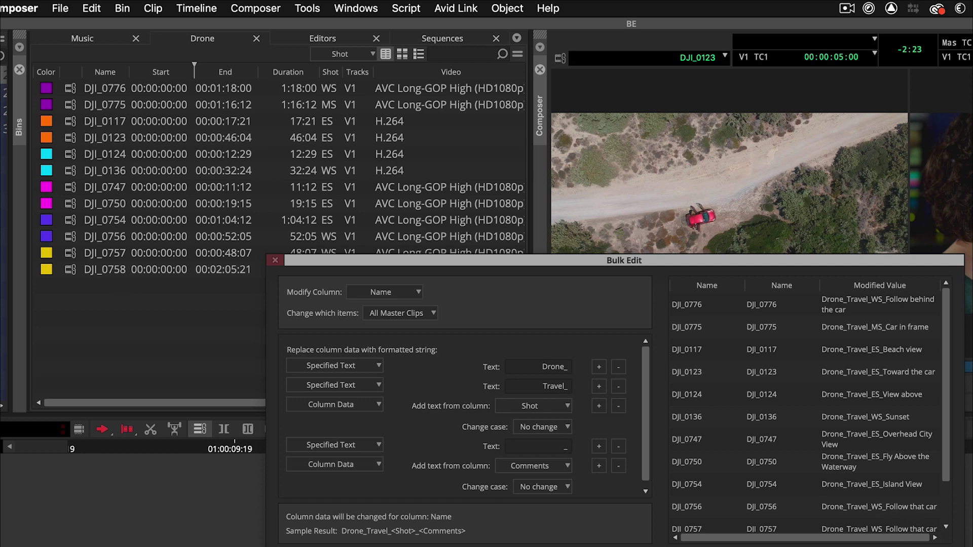
{"action": "key", "text": "Return"}
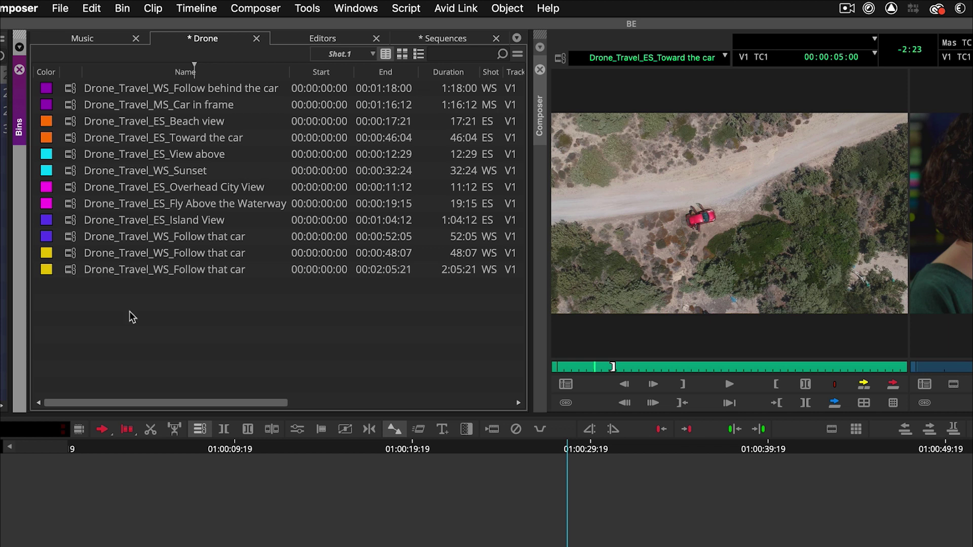
- Load the Island View, Follow that car, Fly Above the Waterway and Sunset clips to check their footage against the new names
{"action": "double_click", "coordinate": [73, 221]}
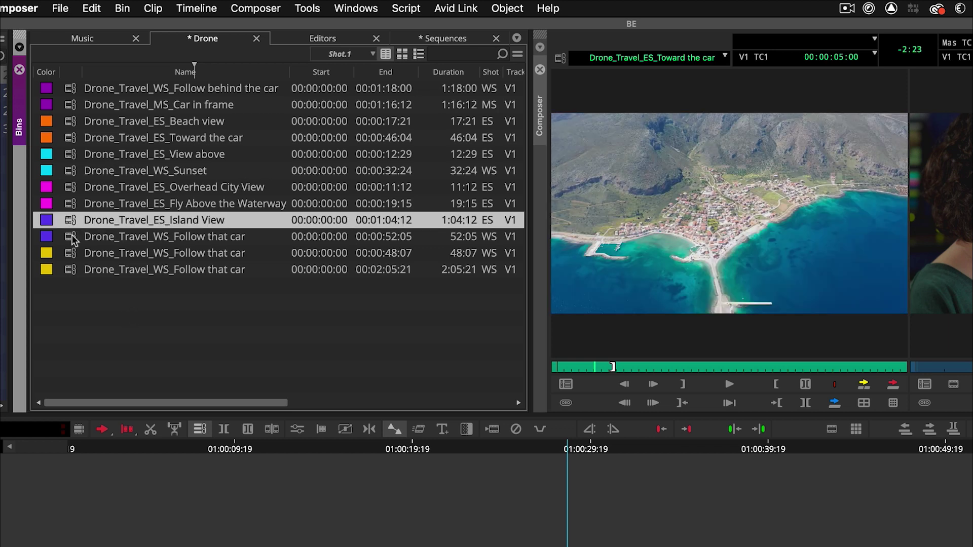
{"action": "left_click", "coordinate": [74, 238]}
{"action": "double_click", "coordinate": [74, 238]}
{"action": "double_click", "coordinate": [71, 203]}
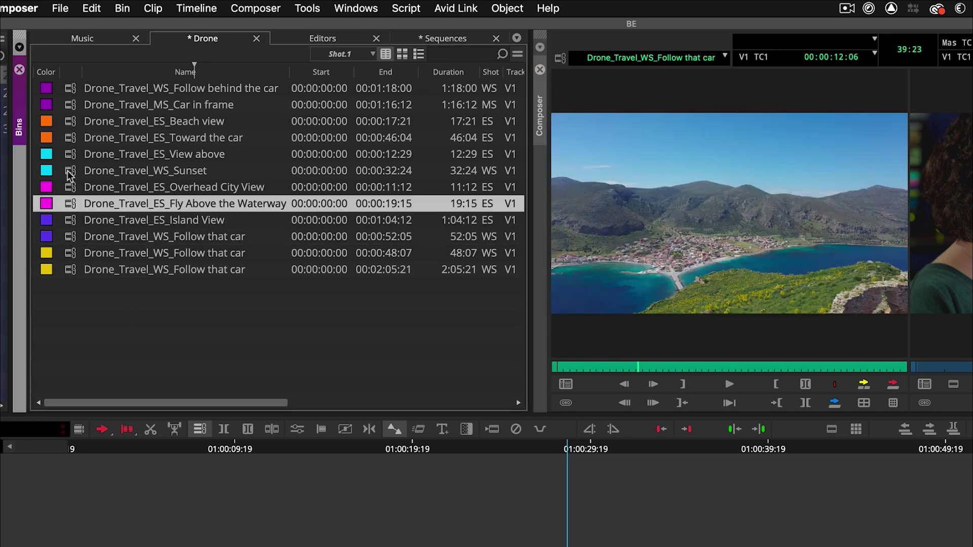
{"action": "double_click", "coordinate": [70, 173]}
{"action": "left_click_drag", "start_coordinate": [276, 400], "coordinate": [144, 420]}
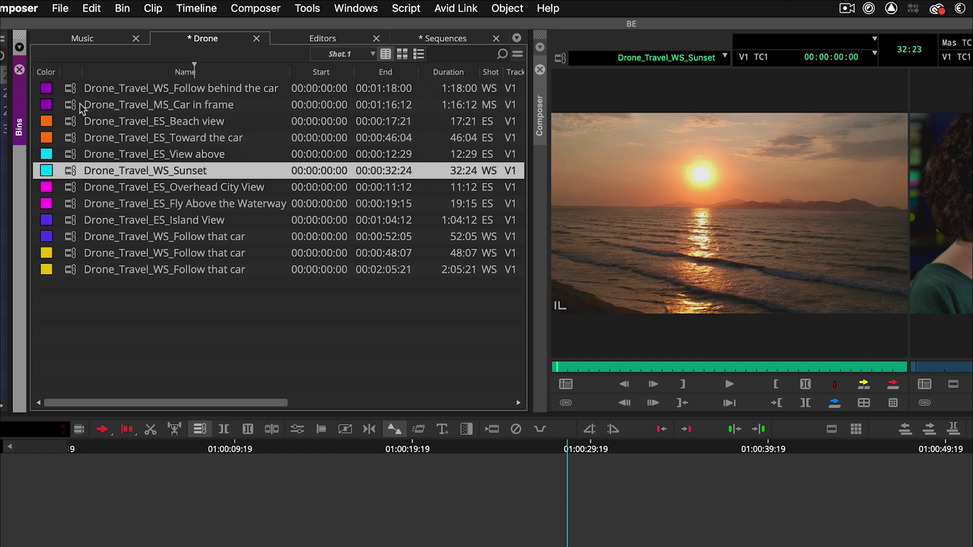
{"action": "left_click", "coordinate": [200, 252]}
{"action": "left_click", "coordinate": [195, 289]}
{"action": "left_click", "coordinate": [198, 236]}
{"action": "left_click", "coordinate": [137, 204]}
{"action": "key", "text": "Up"}
{"action": "key", "text": "Up"}
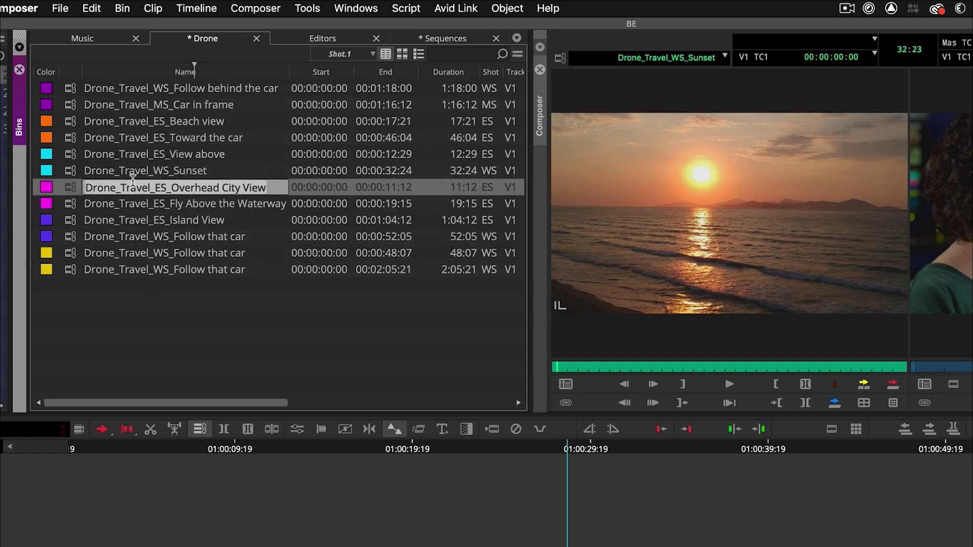
{"action": "left_click", "coordinate": [227, 332]}
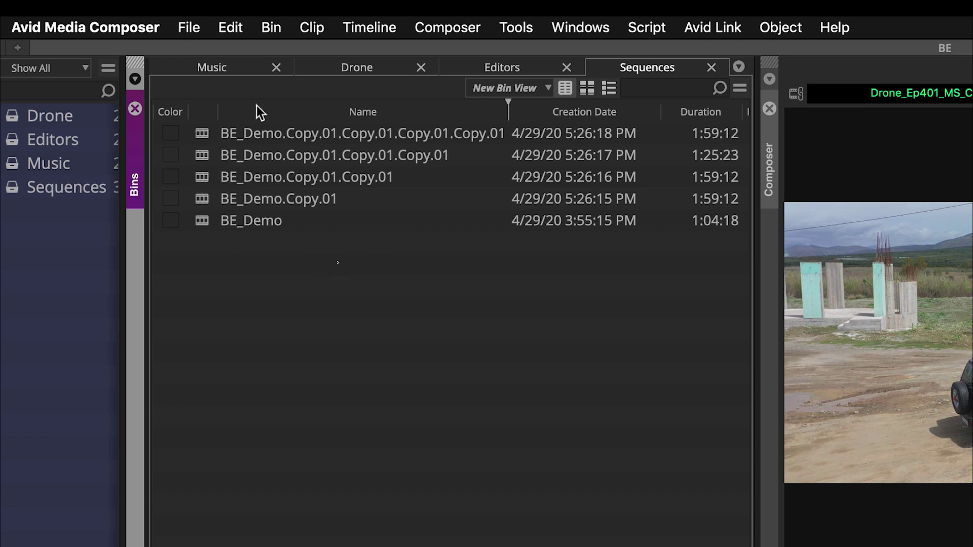
- Open Bulk Edit for the Sequences bin with nothing selected and limit the name changes to All Sequences
{"action": "key", "text": "super+a"}
{"action": "left_click", "coordinate": [404, 315]}
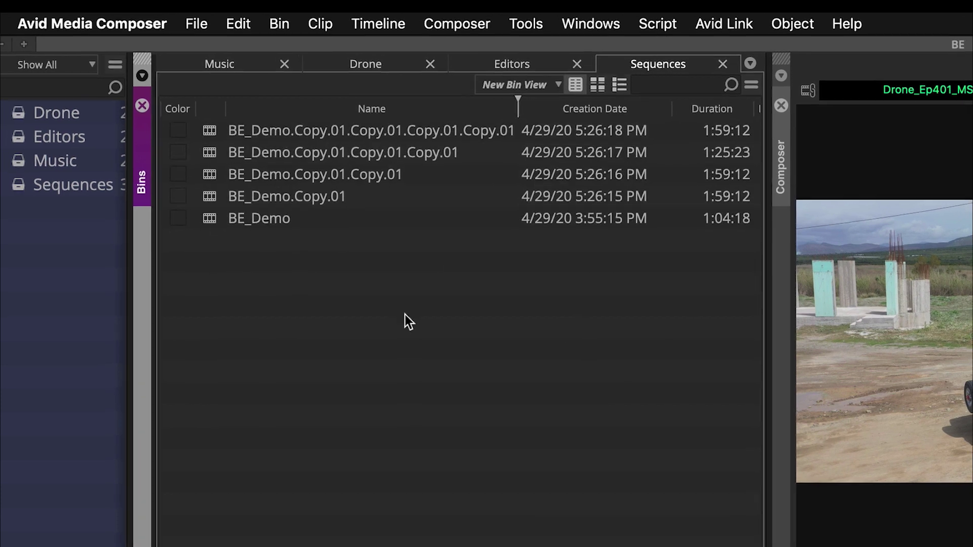
{"action": "right_click", "coordinate": [479, 329]}
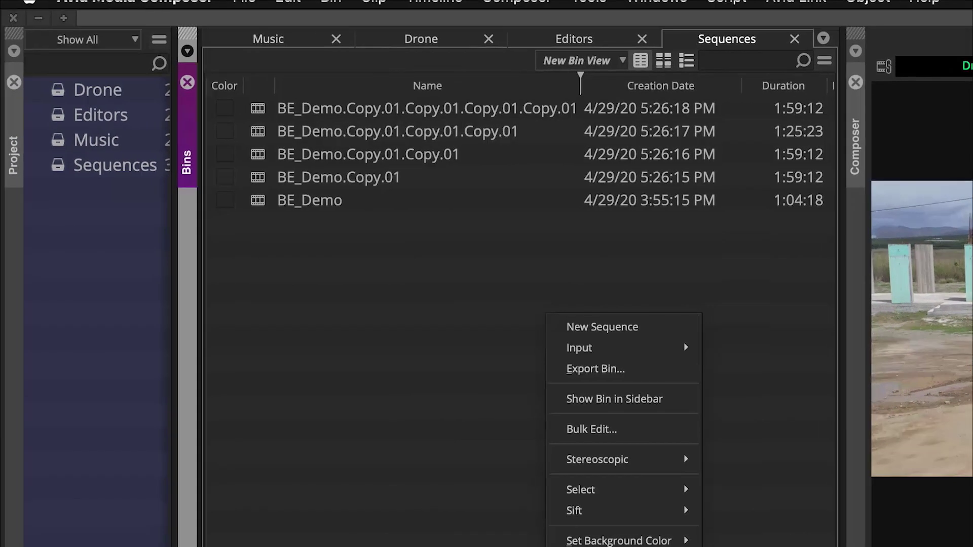
{"action": "left_click", "coordinate": [634, 429]}
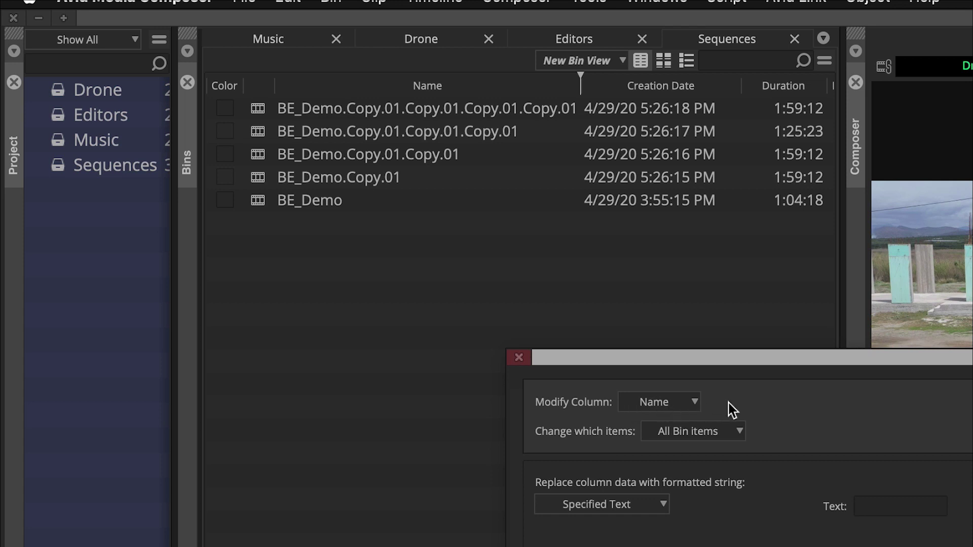
{"action": "left_click", "coordinate": [708, 435]}
{"action": "left_click", "coordinate": [690, 509]}
{"action": "left_click", "coordinate": [699, 435]}
{"action": "left_click", "coordinate": [690, 511]}
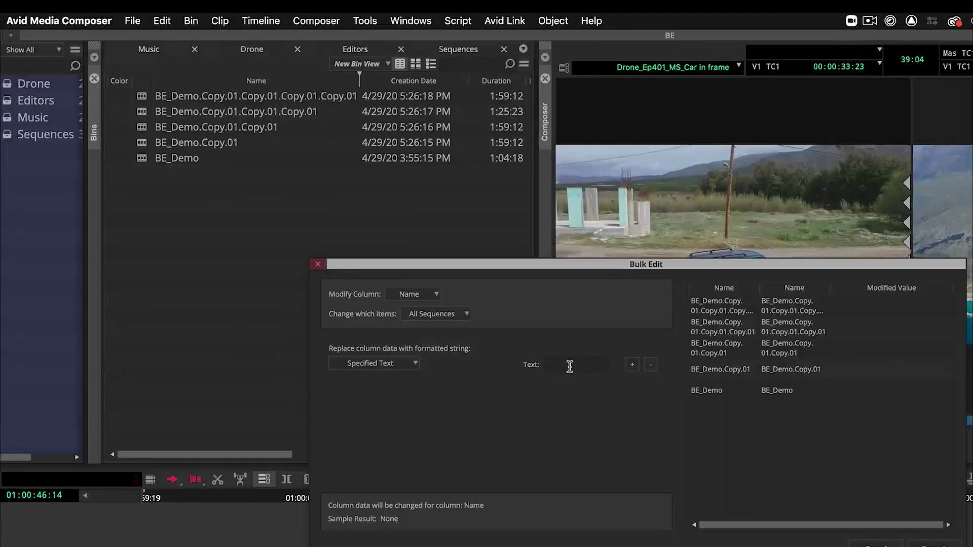
- Start the new sequence names with the Specified Text "123_" and add a second name segment
{"action": "left_click", "coordinate": [653, 395]}
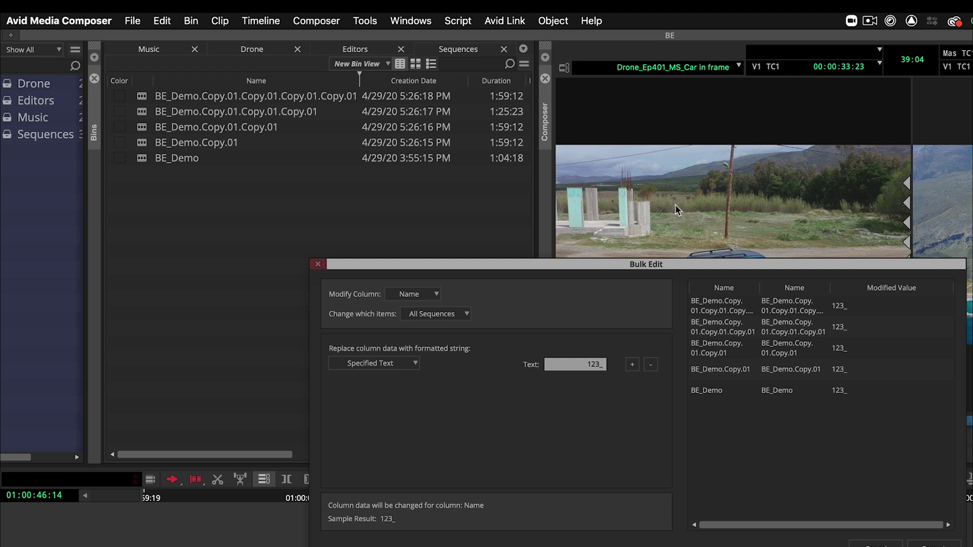
{"action": "left_click", "coordinate": [632, 364]}
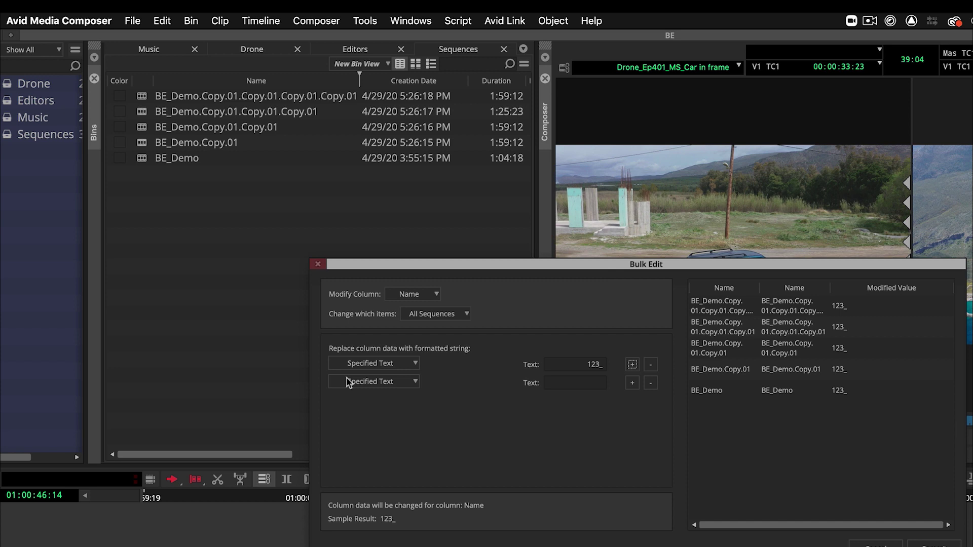
{"action": "left_click", "coordinate": [376, 382]}
{"action": "left_click", "coordinate": [387, 419]}
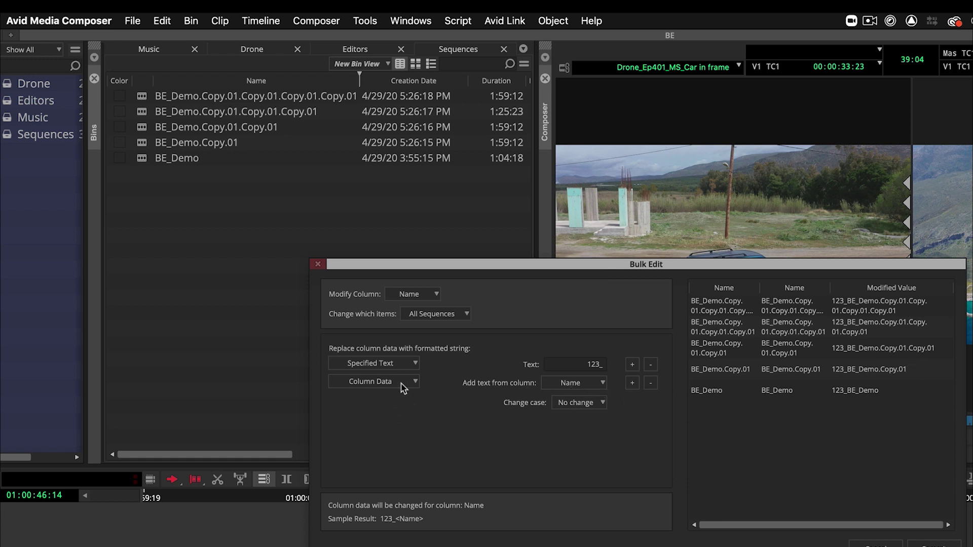
{"action": "left_click", "coordinate": [370, 382]}
{"action": "left_click", "coordinate": [357, 394]}
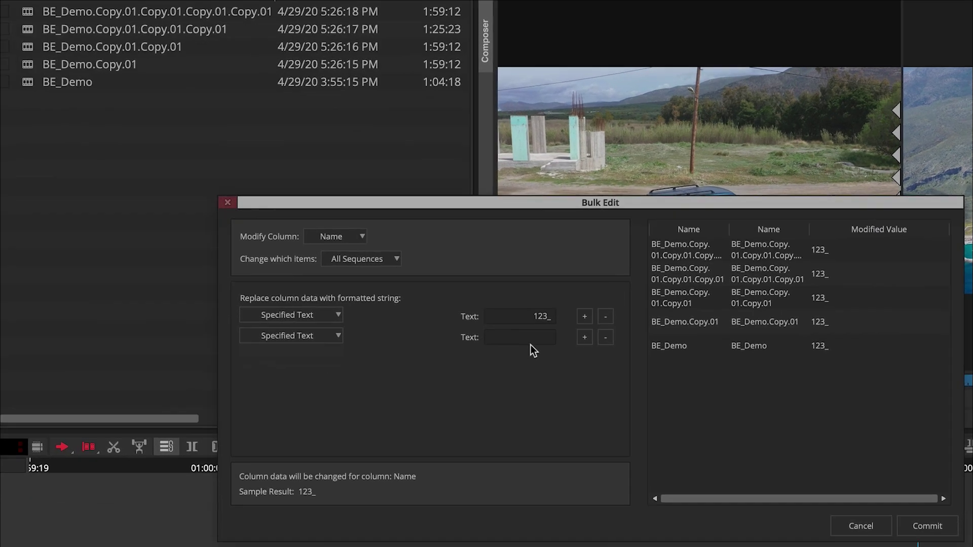
- Fill the second Specified Text segment with "BE-Demo_"
{"action": "left_click", "coordinate": [527, 340]}
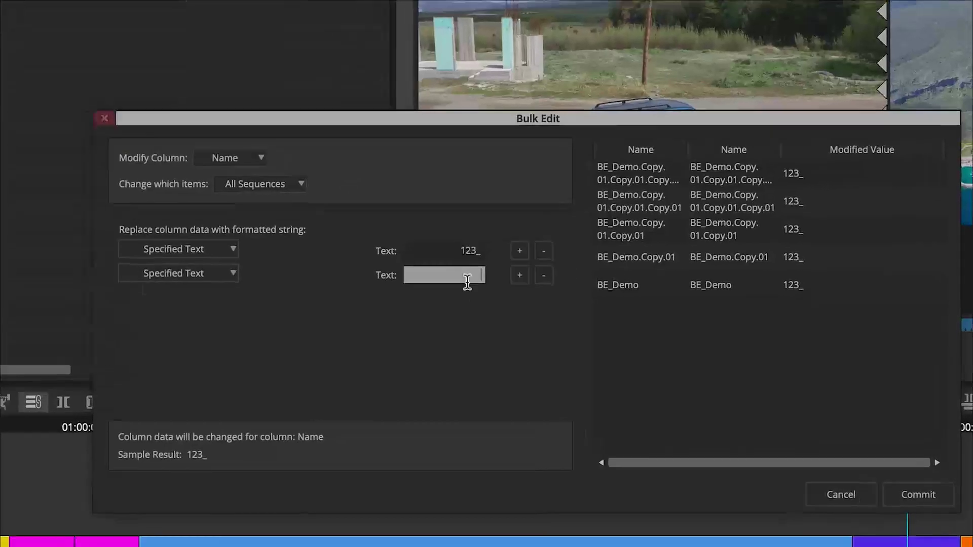
{"action": "type", "text": "BE-Demo"}
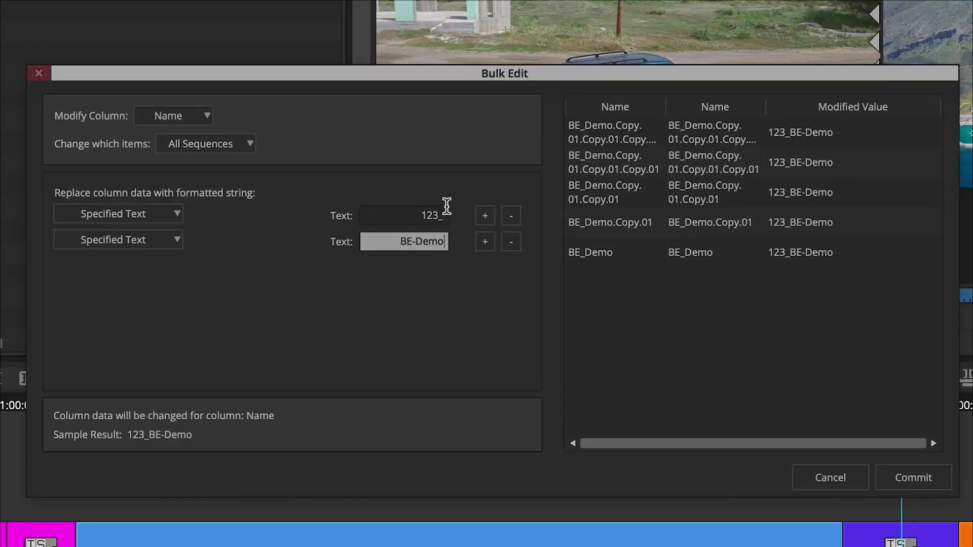
{"action": "type", "text": "_"}
- Add a Counter as the third name segment and set its number of digits to 2
{"action": "left_click", "coordinate": [480, 242]}
{"action": "left_click", "coordinate": [180, 273]}
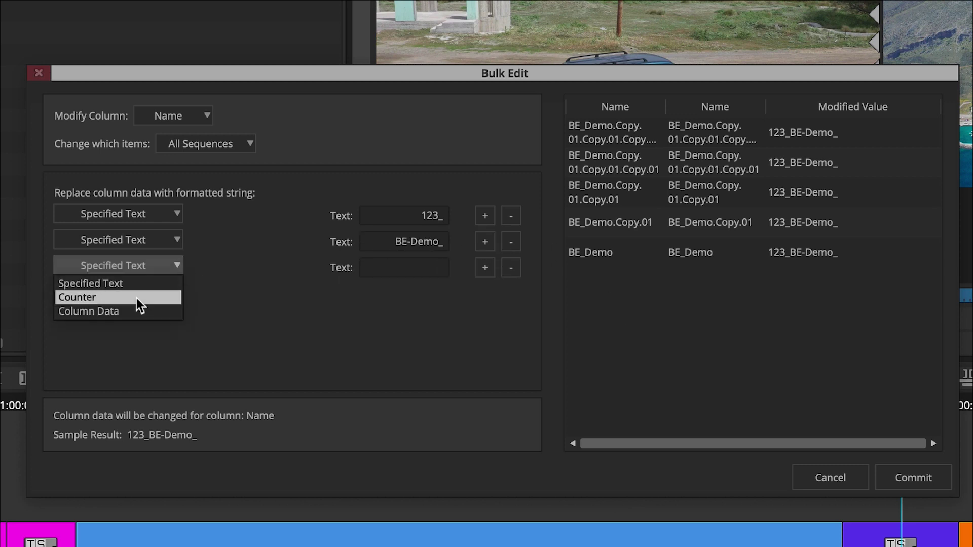
{"action": "left_click", "coordinate": [136, 298]}
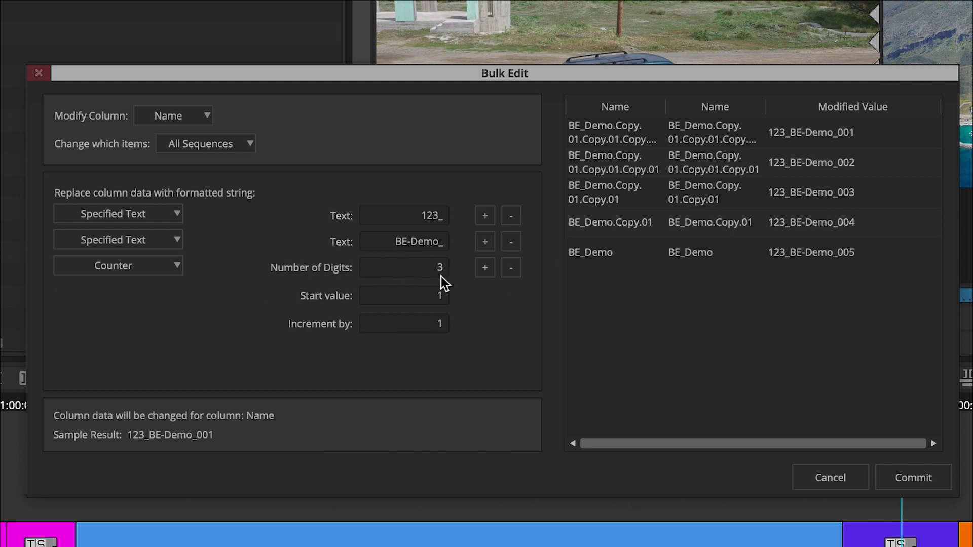
{"action": "left_click", "coordinate": [414, 272]}
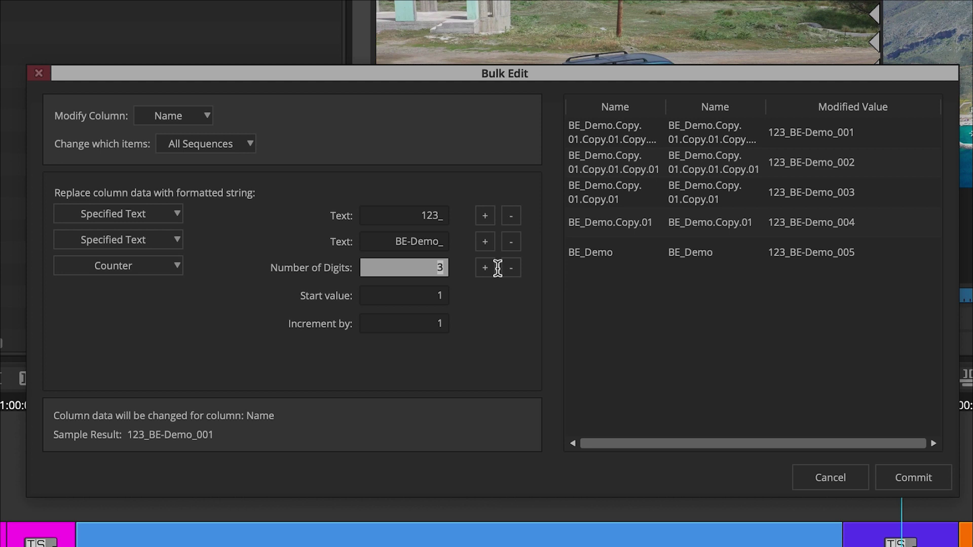
{"action": "type", "text": "2"}
- Add a fourth name segment with Column Data from the Name column
{"action": "left_click", "coordinate": [485, 268]}
{"action": "left_click", "coordinate": [176, 347]}
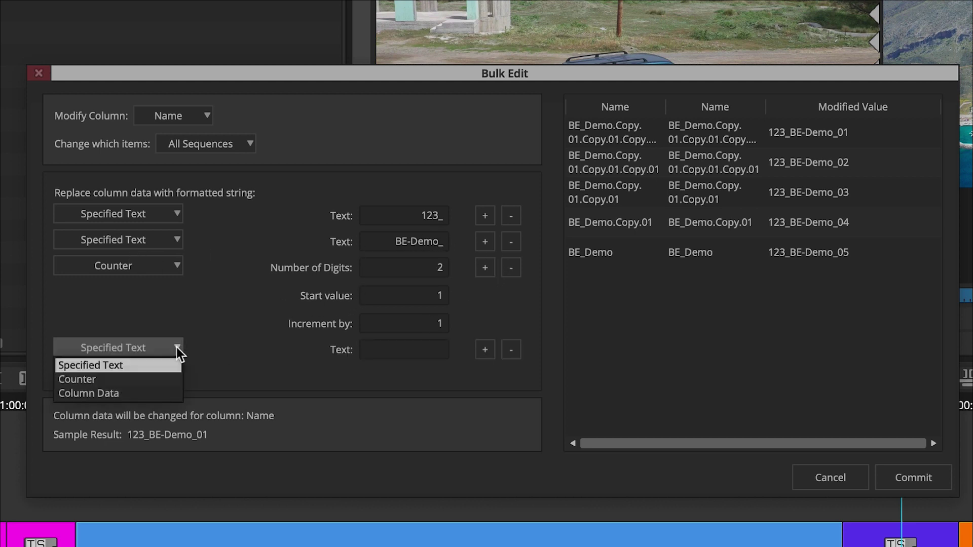
{"action": "left_click", "coordinate": [145, 390]}
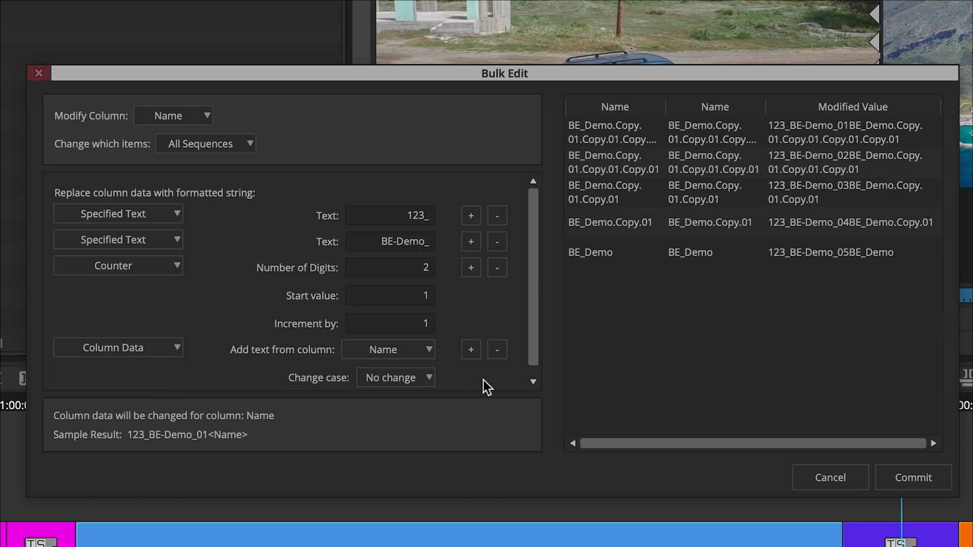
- Try the case options Abcd efg, ABCD EFG, abcd efg, No change and Abcd Efg on the Name column data
{"action": "left_click", "coordinate": [419, 375]}
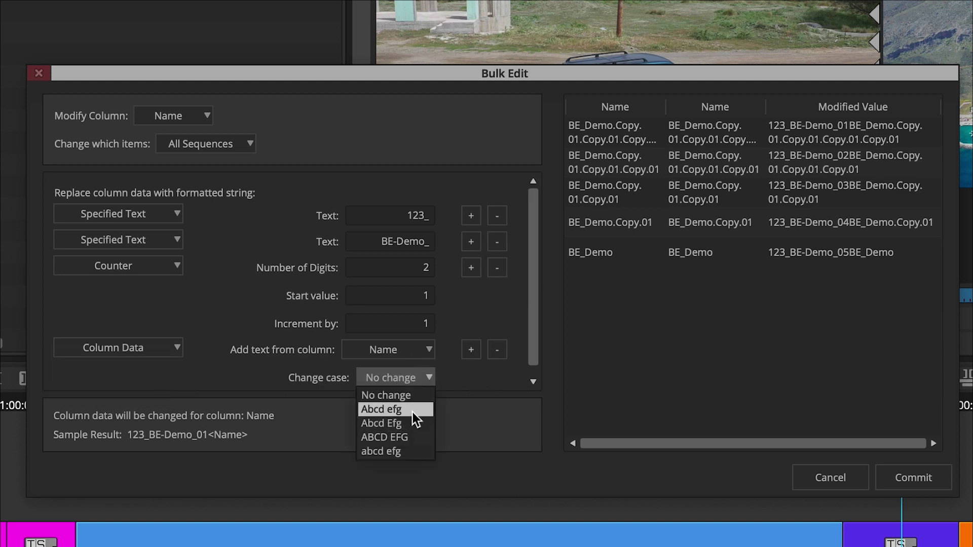
{"action": "left_click", "coordinate": [413, 407]}
{"action": "left_click", "coordinate": [409, 383]}
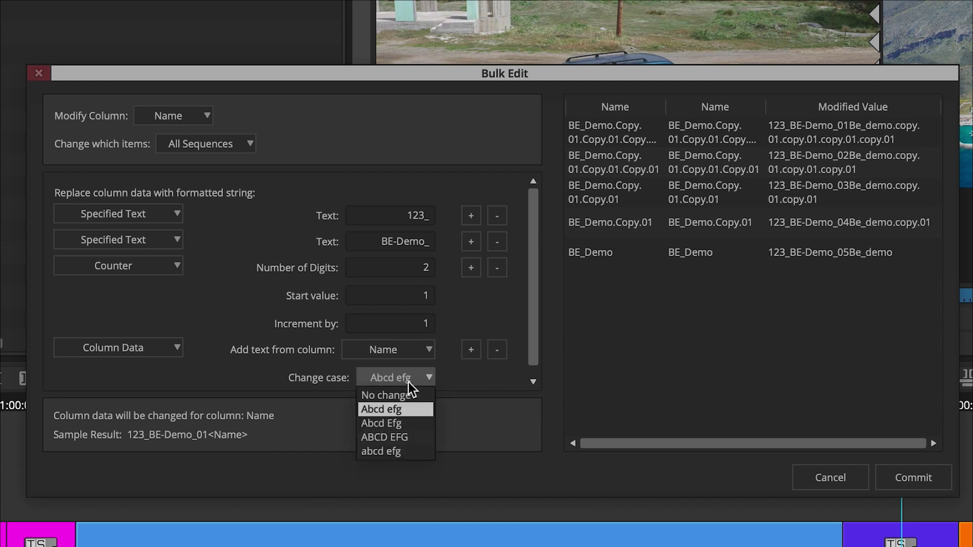
{"action": "left_click", "coordinate": [405, 437]}
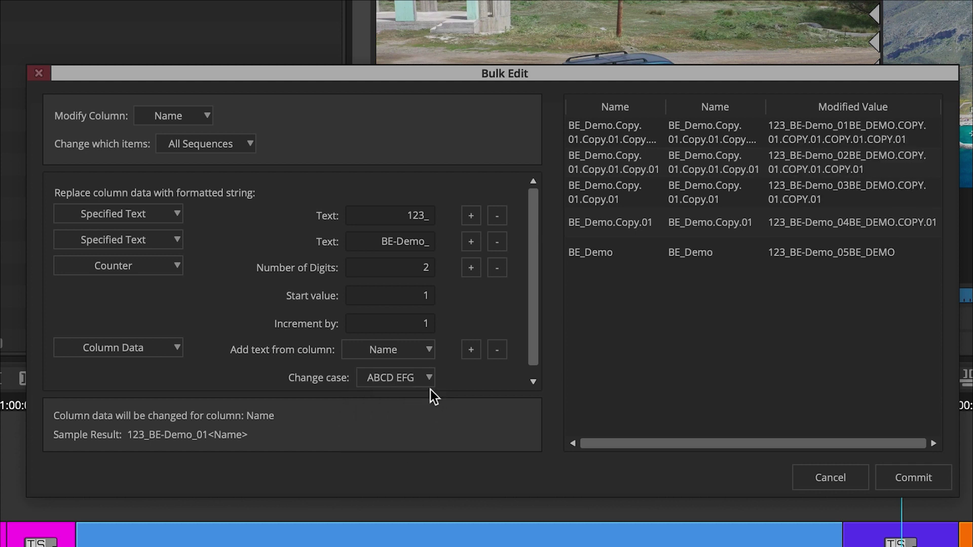
{"action": "left_click", "coordinate": [417, 384]}
{"action": "left_click", "coordinate": [403, 449]}
{"action": "left_click", "coordinate": [422, 376]}
{"action": "left_click", "coordinate": [413, 400]}
{"action": "left_click", "coordinate": [415, 381]}
{"action": "left_click", "coordinate": [414, 424]}
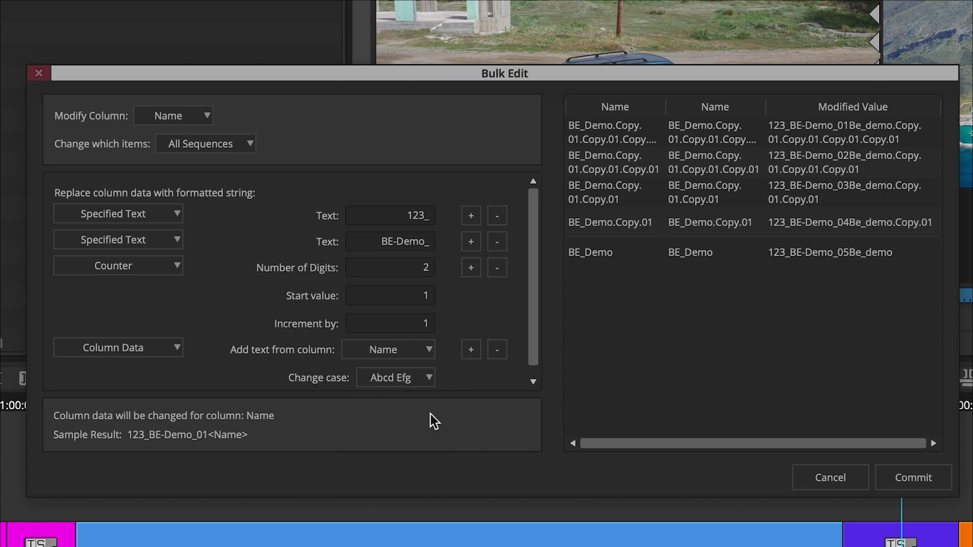
- Change the case of the Name column data to ABCD EFG and apply the renaming to the sequences
{"action": "left_click", "coordinate": [409, 378]}
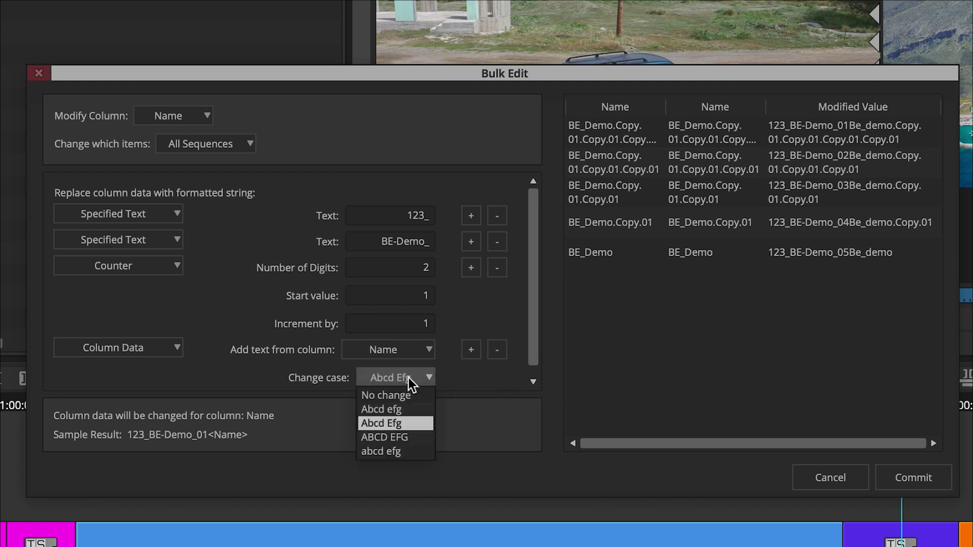
{"action": "left_click", "coordinate": [395, 437]}
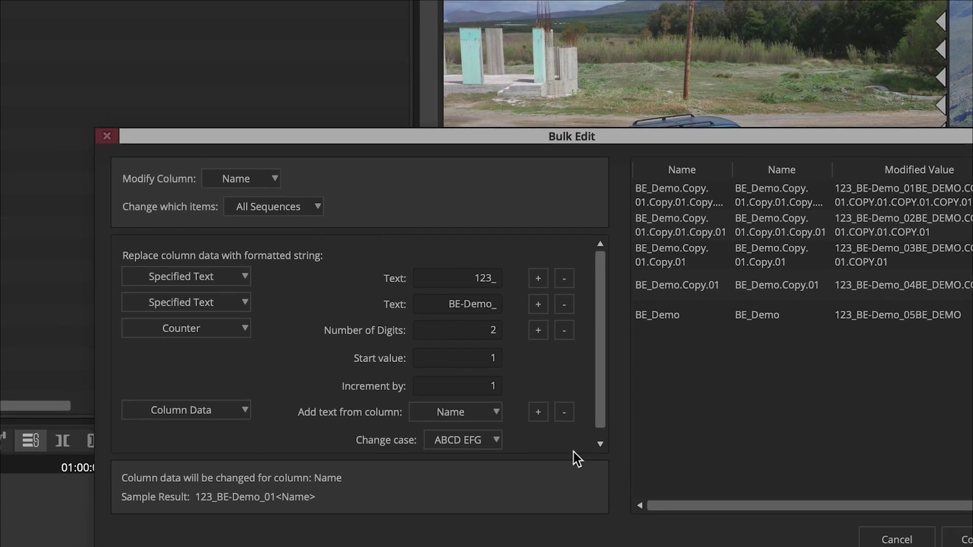
{"action": "key", "text": "Return"}
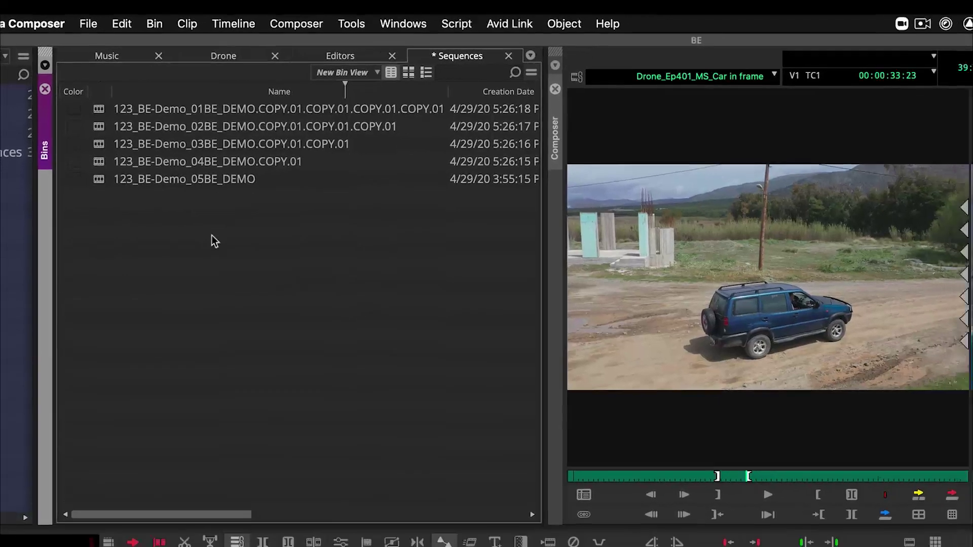
- Open Bulk Edit for all selected sequences, enter "123_" as the first Specified Text segment and add a second segment
{"action": "key", "text": "super+a"}
{"action": "key", "text": "super+b"}
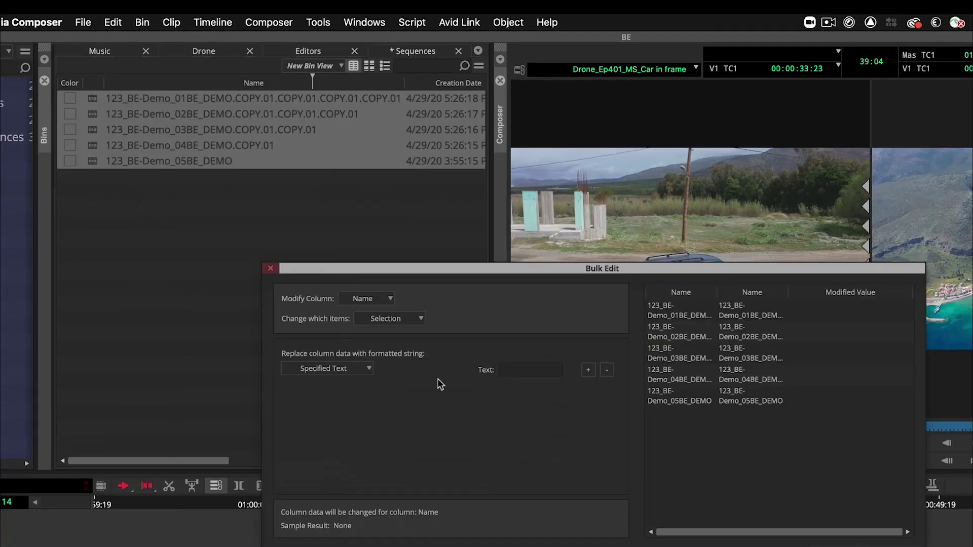
{"action": "left_click", "coordinate": [540, 372]}
{"action": "type", "text": "123_"}
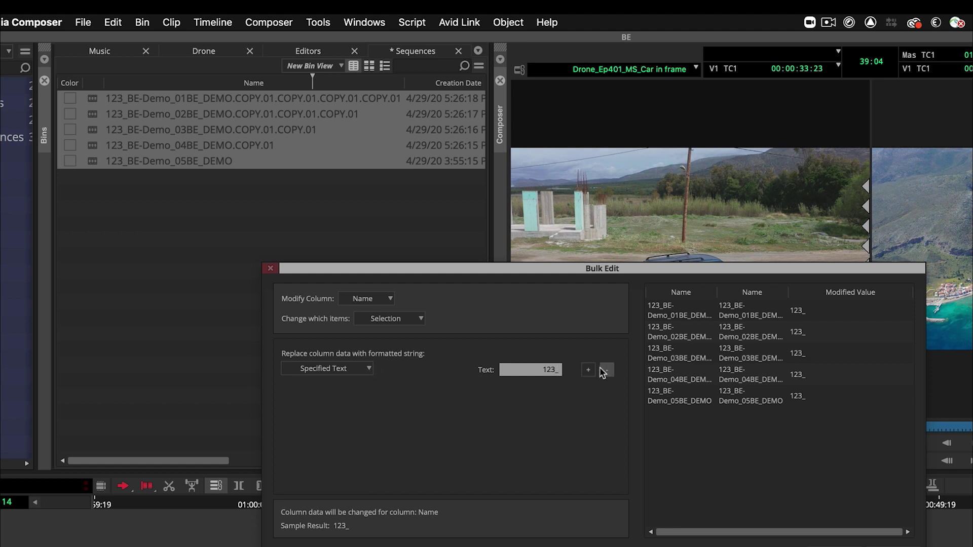
{"action": "left_click", "coordinate": [589, 371]}
{"action": "left_click", "coordinate": [367, 387]}
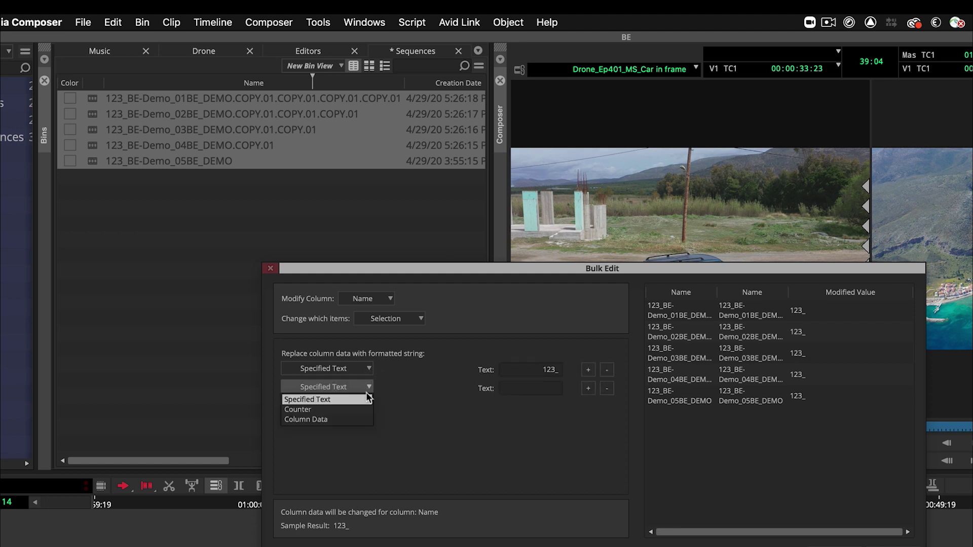
{"action": "left_click", "coordinate": [359, 419]}
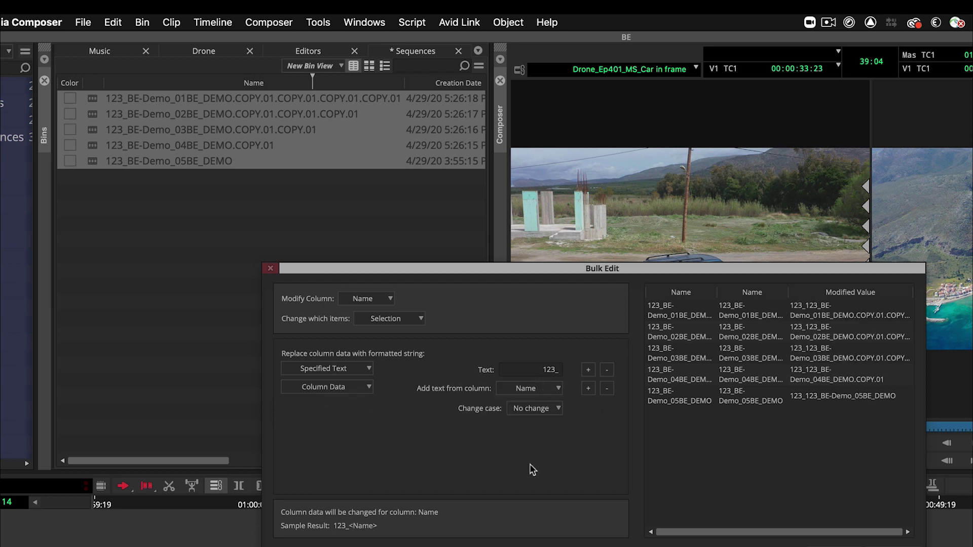
{"action": "left_click", "coordinate": [545, 388]}
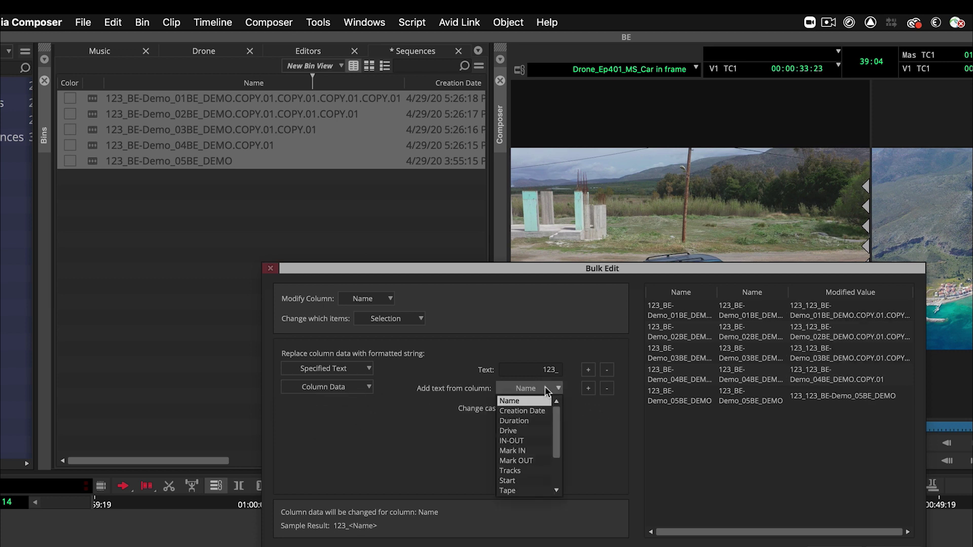
{"action": "left_click", "coordinate": [443, 415]}
{"action": "left_click", "coordinate": [368, 389]}
{"action": "left_click", "coordinate": [354, 400]}
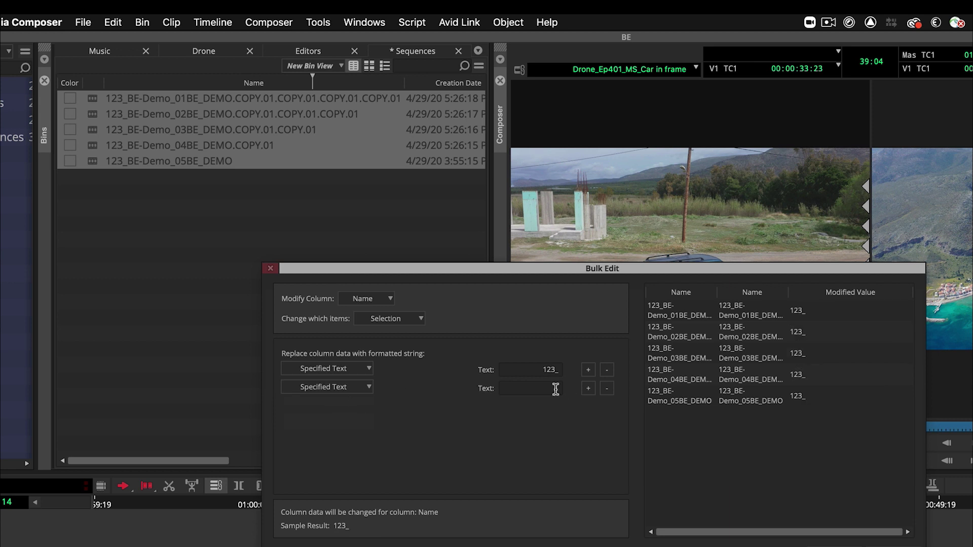
- Enter "BE_Demo" as the second Specified Text segment of the sequence names
{"action": "left_click", "coordinate": [558, 391]}
{"action": "type", "text": "BE"}
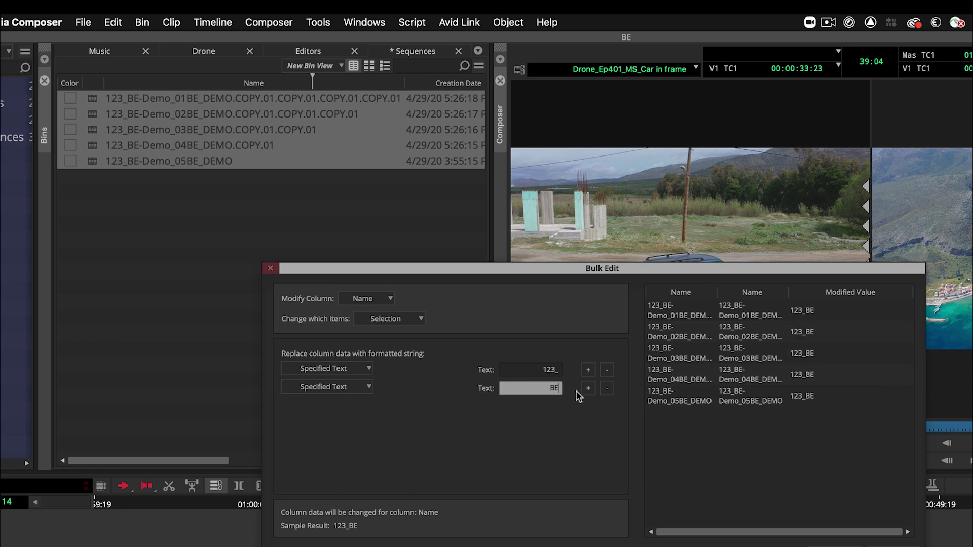
{"action": "type", "text": "_Demo"}
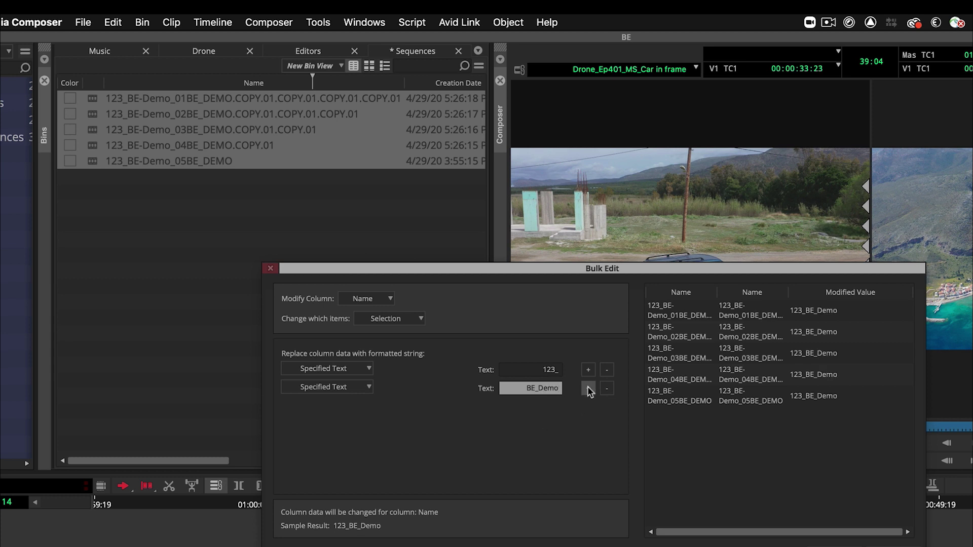
- Add a Counter after "BE_Demo" and apply the new names to the selected sequences
{"action": "left_click", "coordinate": [588, 388]}
{"action": "left_click", "coordinate": [370, 405]}
{"action": "left_click", "coordinate": [344, 429]}
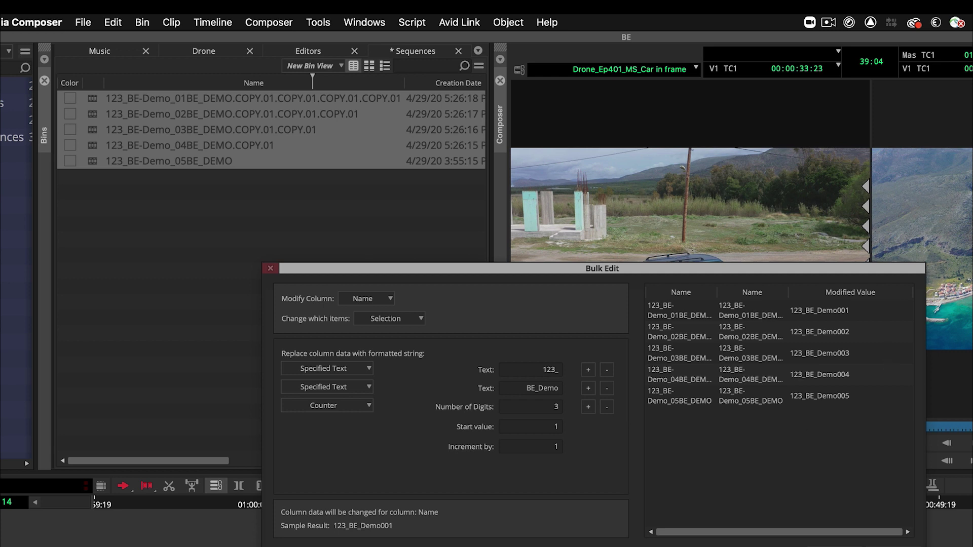
{"action": "key", "text": "Return"}
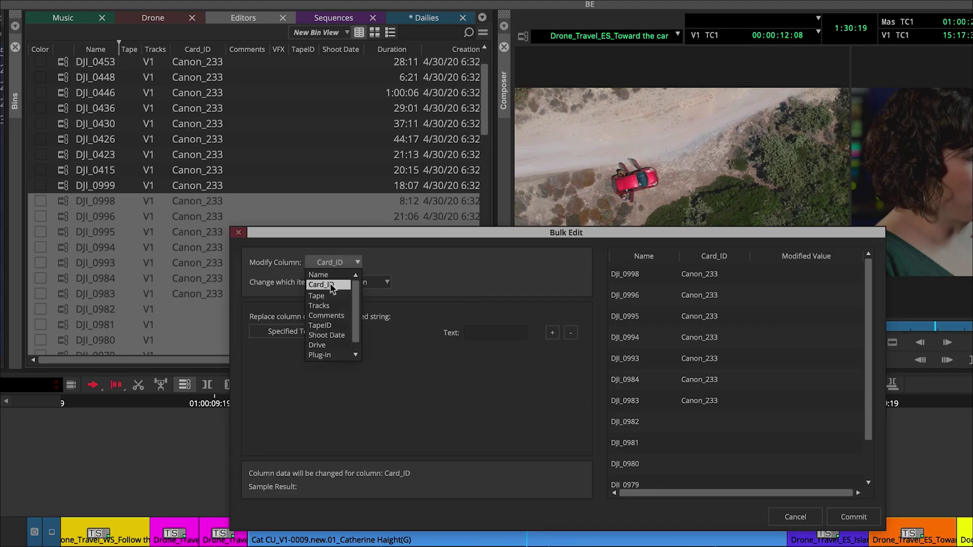
- Bulk edit the Card_ID column of the selected Dailies clips to the Specified Text "Canon_234" and commit
{"action": "left_click", "coordinate": [335, 282]}
{"action": "left_click", "coordinate": [506, 333]}
{"action": "type", "text": "Canon_234"}
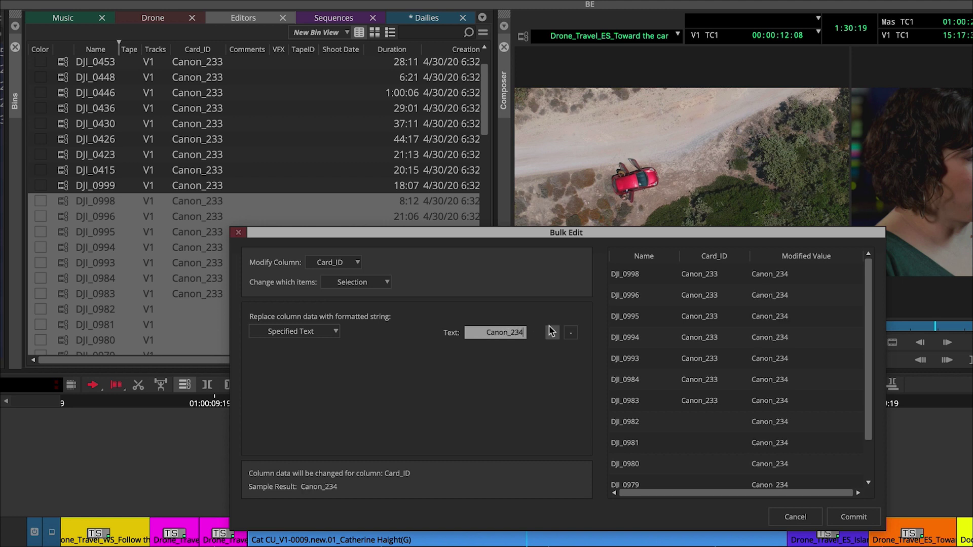
{"action": "left_click", "coordinate": [854, 517]}
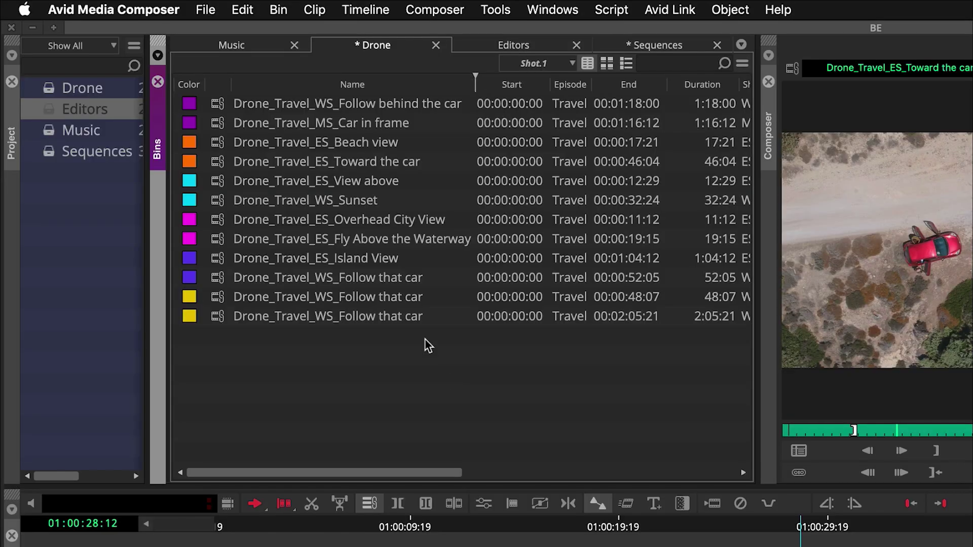
- Save the bins and open Bulk Edit for the Drone bin to review which columns can be modified
{"action": "key", "text": "super+s"}
{"action": "right_click", "coordinate": [454, 354]}
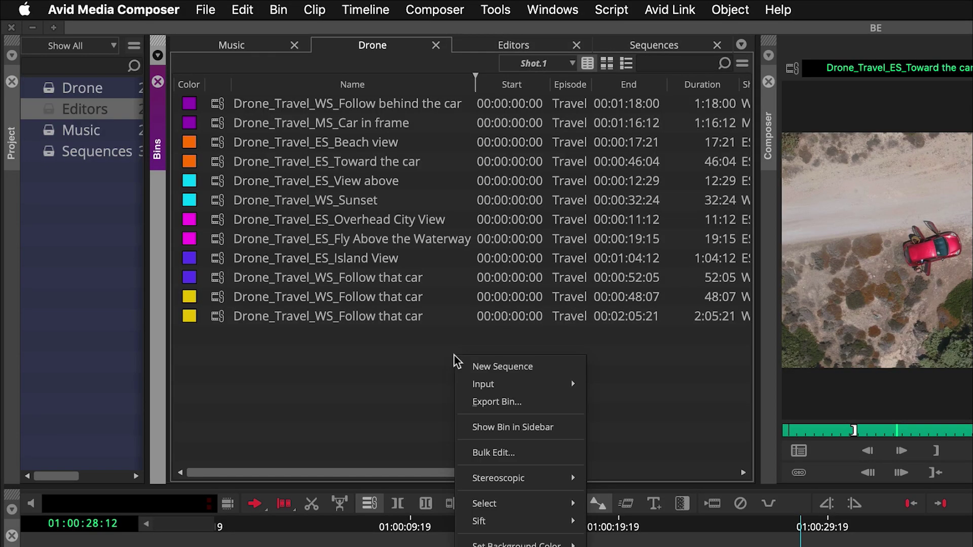
{"action": "left_click", "coordinate": [491, 450]}
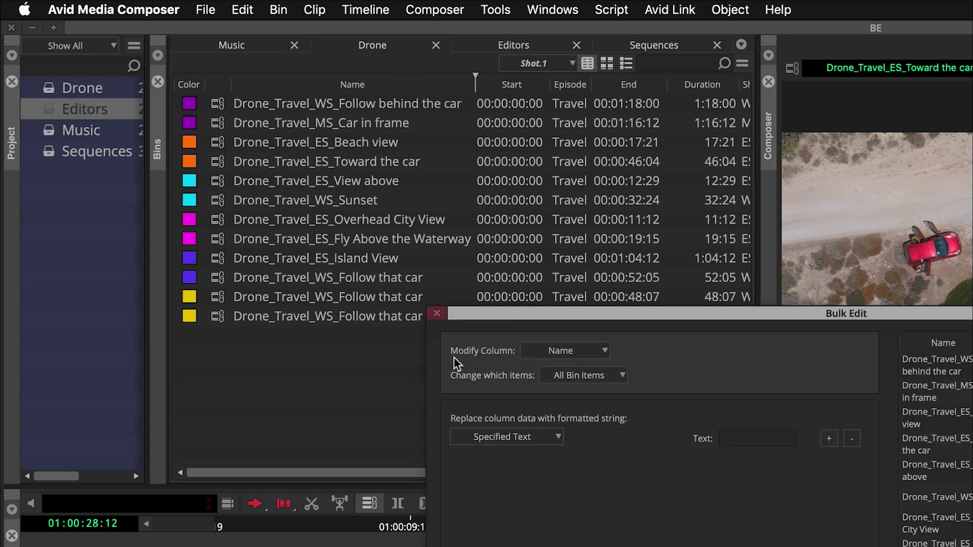
{"action": "left_click", "coordinate": [584, 353]}
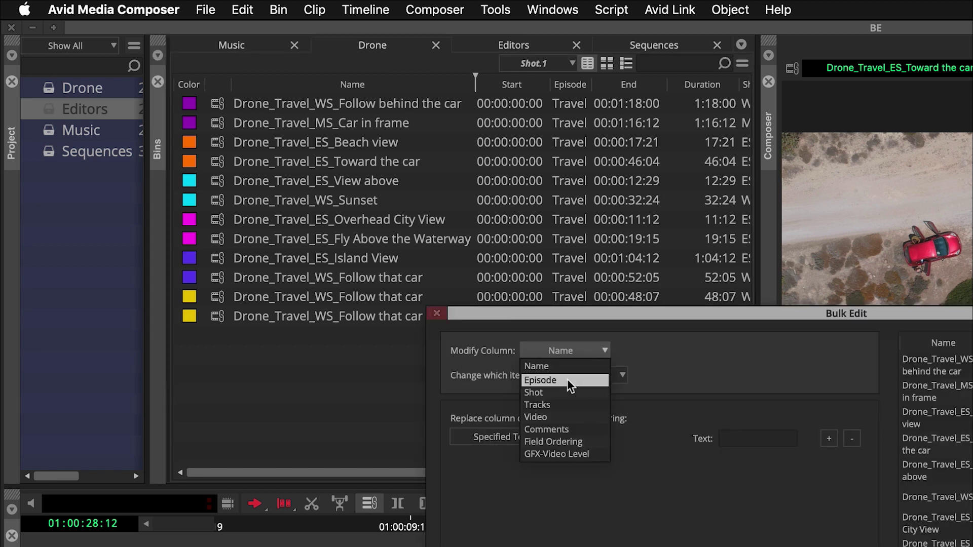
{"action": "left_click", "coordinate": [369, 371]}
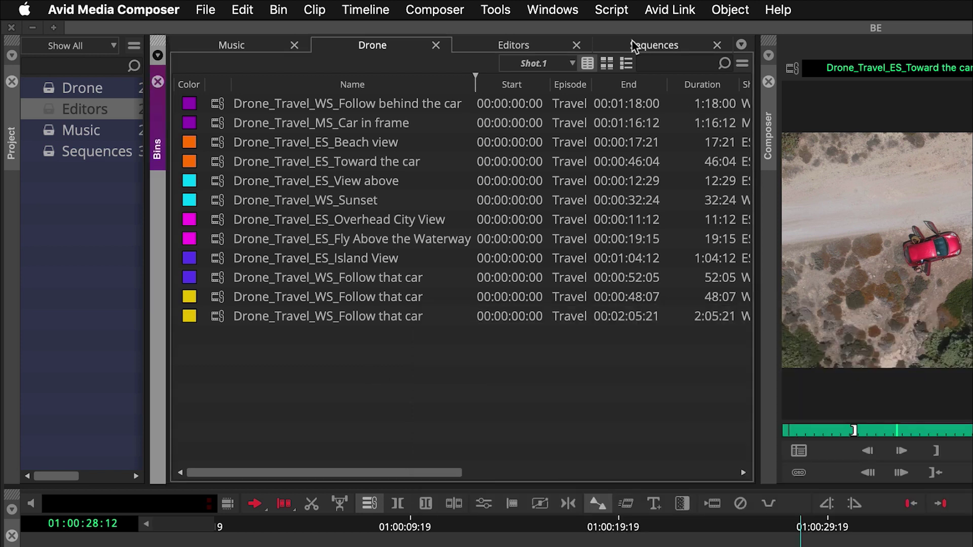
- Show the Editor column of the Editors bin and open Bulk Edit to check which columns can be modified
{"action": "left_click", "coordinate": [507, 44]}
{"action": "left_click_drag", "start_coordinate": [562, 471], "coordinate": [694, 481]}
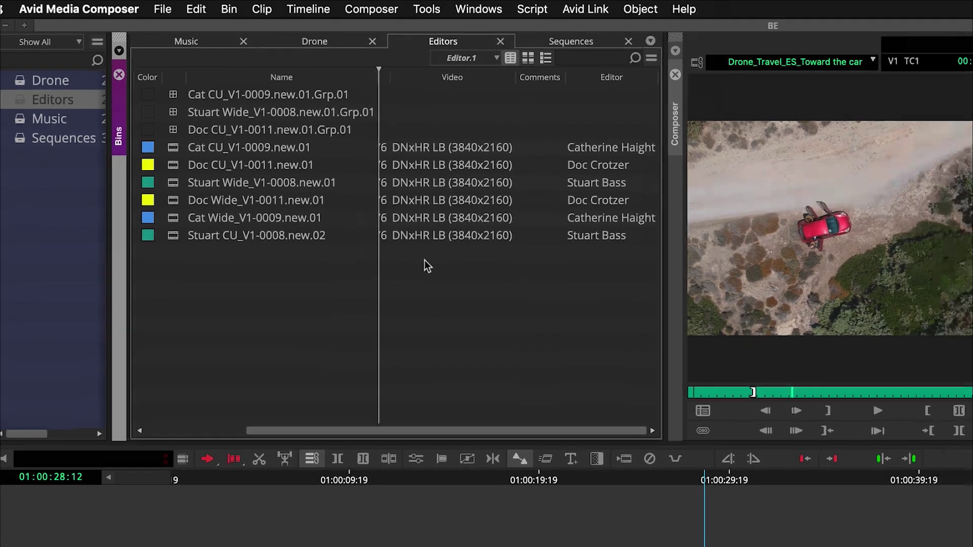
{"action": "right_click", "coordinate": [428, 260]}
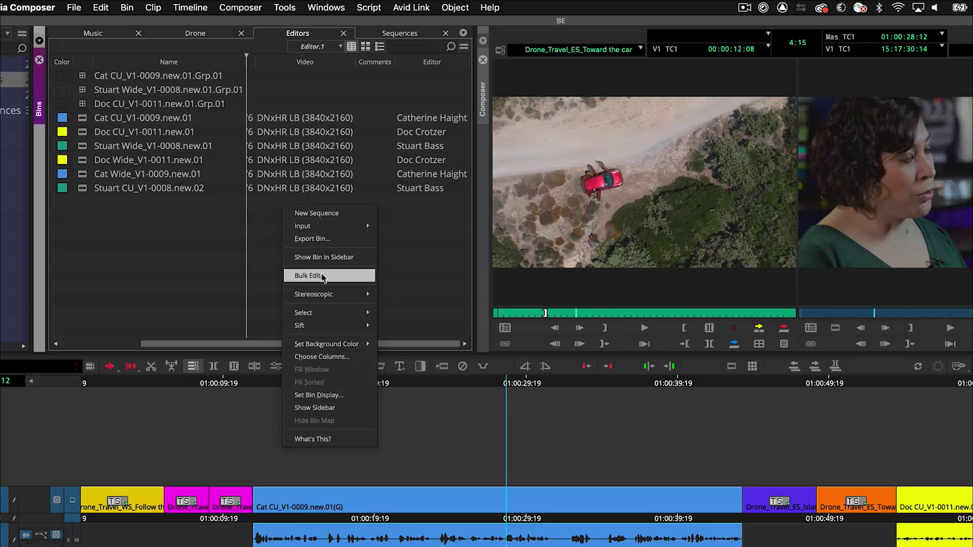
{"action": "left_click", "coordinate": [475, 347]}
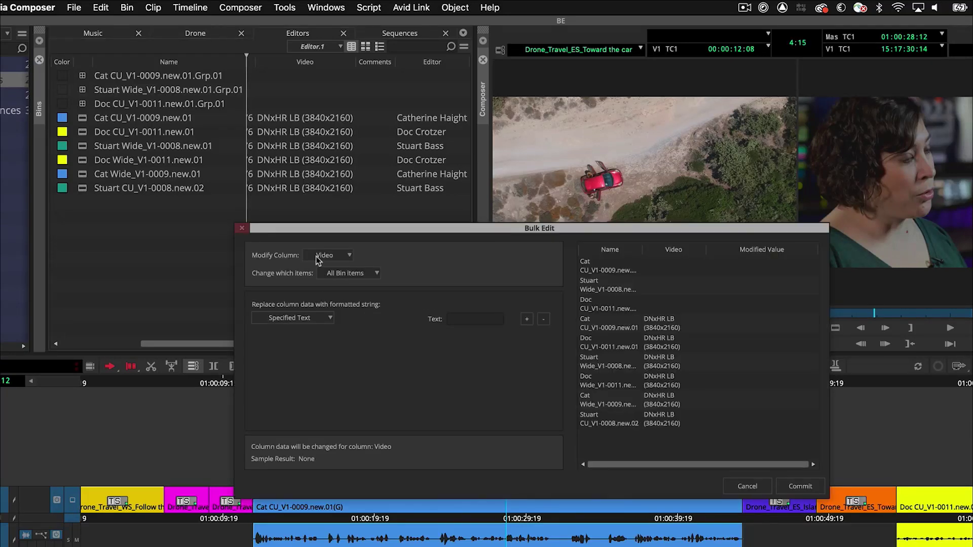
{"action": "left_click", "coordinate": [316, 257]}
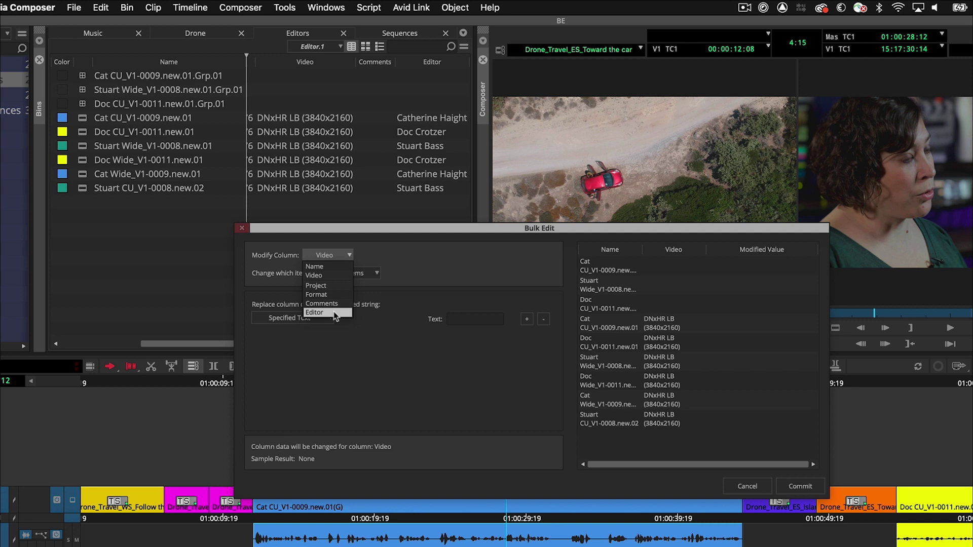
{"action": "left_click", "coordinate": [339, 342]}
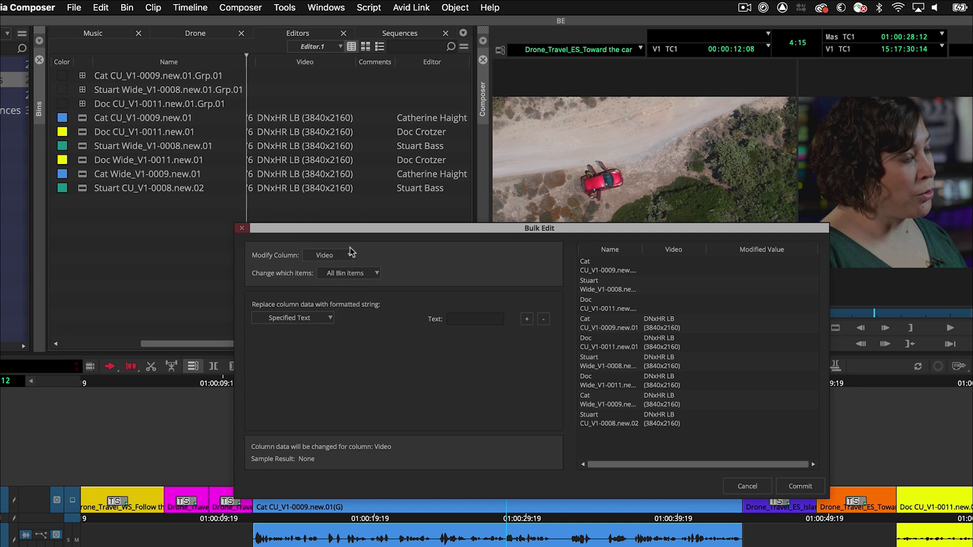
{"action": "left_click_drag", "start_coordinate": [363, 227], "coordinate": [346, 224]}
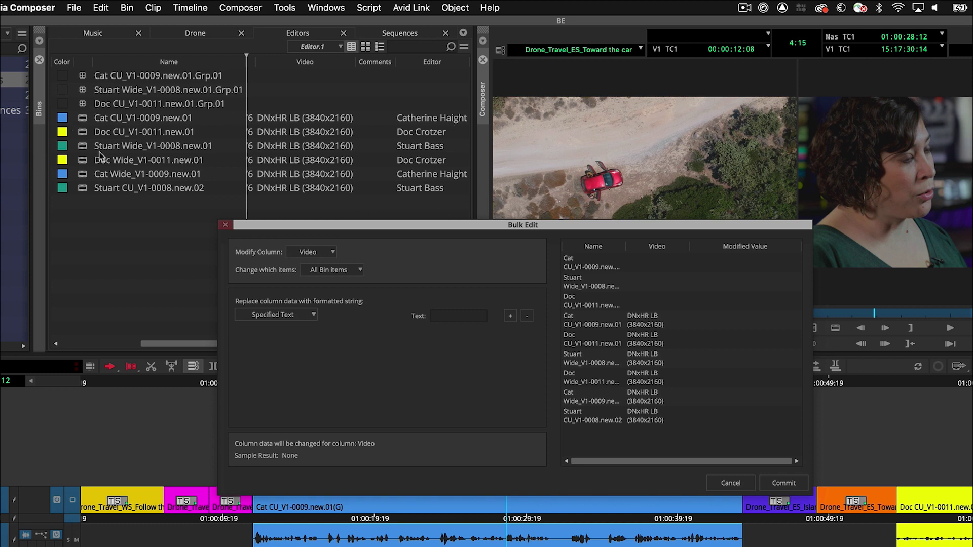
- Set Bulk Edit to modify the Name column, using Column Data from the Name column as the first segment
{"action": "left_click", "coordinate": [325, 255]}
{"action": "left_click", "coordinate": [312, 263]}
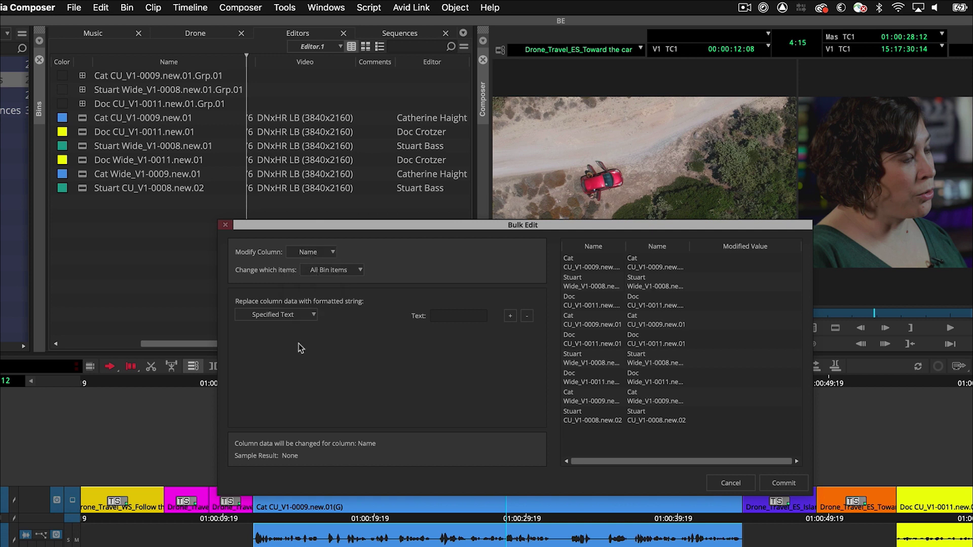
{"action": "left_click", "coordinate": [446, 315]}
{"action": "left_click", "coordinate": [302, 315]}
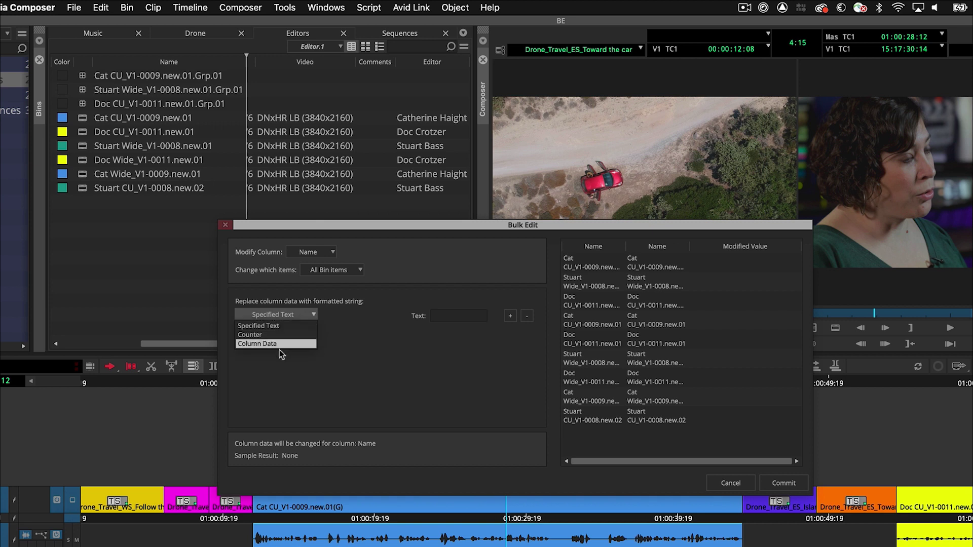
{"action": "left_click", "coordinate": [259, 344]}
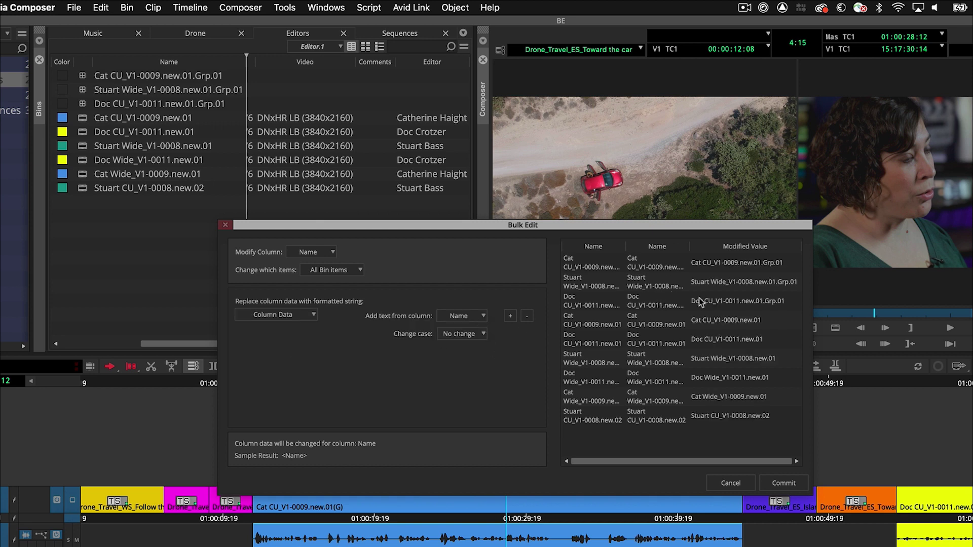
- Add a second Specified Text segment containing "_" after the existing clip name
{"action": "left_click", "coordinate": [510, 316]}
{"action": "left_click", "coordinate": [459, 350]}
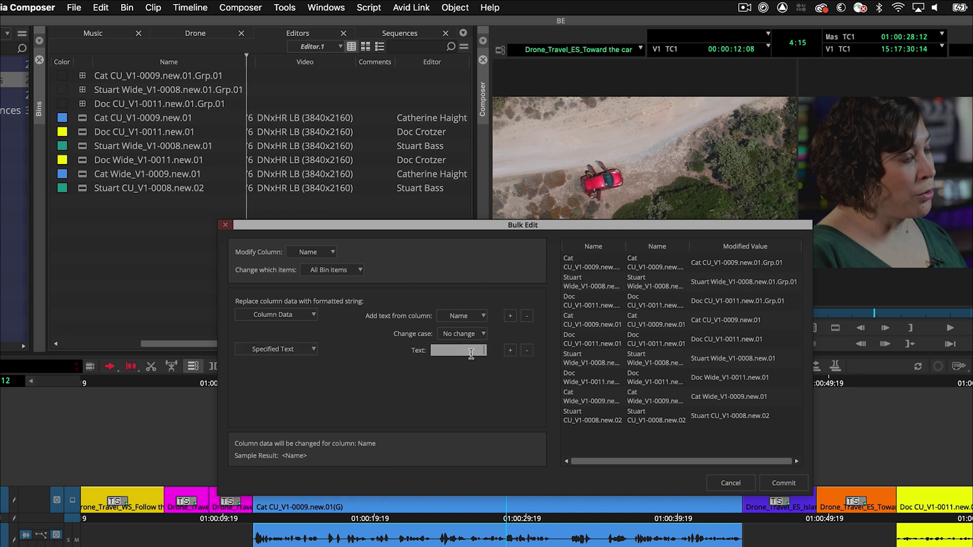
{"action": "type", "text": "_"}
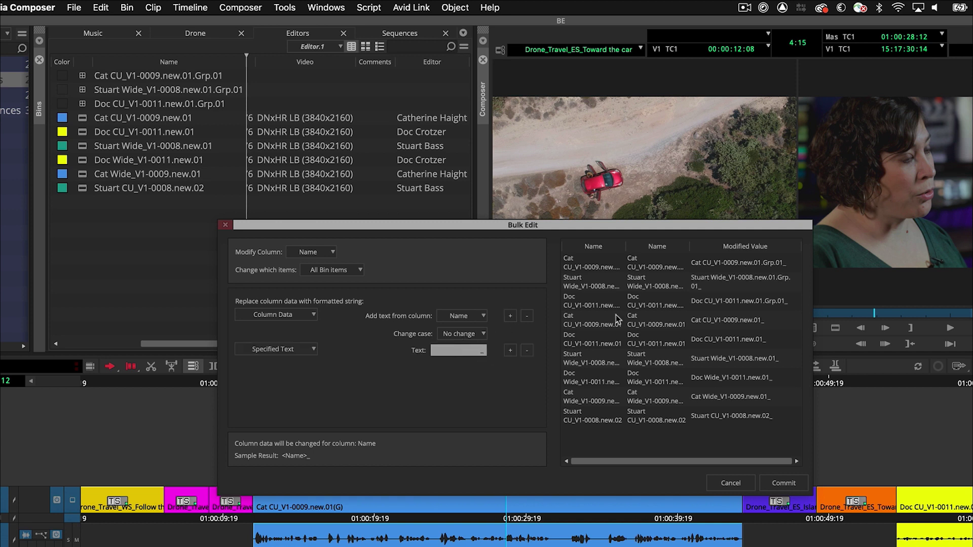
- Add a third segment that appends Column Data from the Editor column after the underscore
{"action": "left_click", "coordinate": [510, 350]}
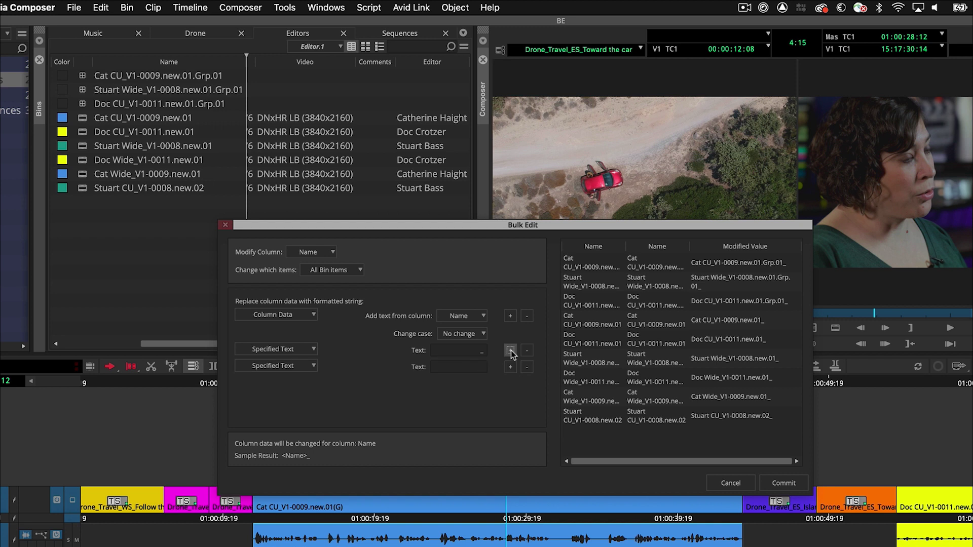
{"action": "left_click", "coordinate": [311, 366]}
{"action": "left_click", "coordinate": [287, 397]}
{"action": "left_click", "coordinate": [476, 366]}
{"action": "left_click", "coordinate": [466, 420]}
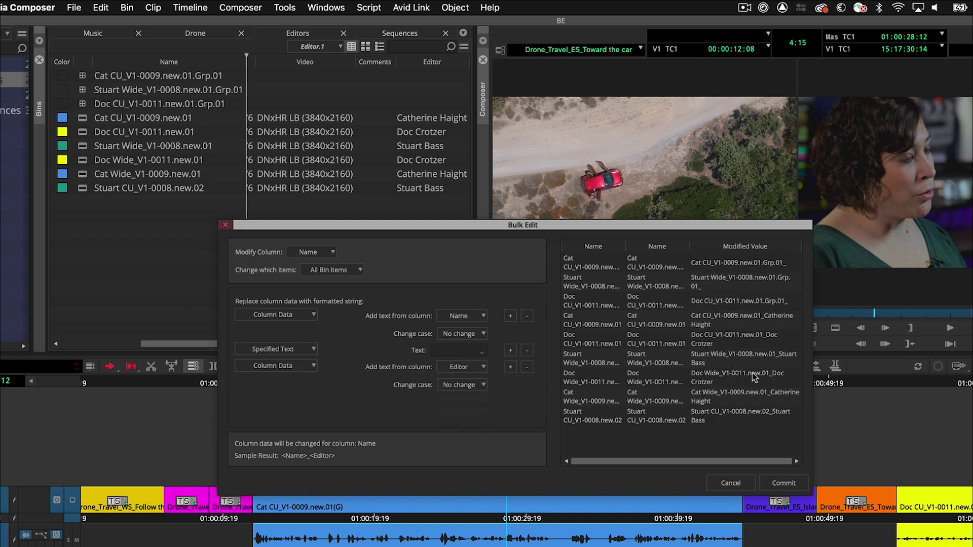
- Restrict the renaming to All Master Clips, commit it, and make room in the bin to show the full names
{"action": "left_click_drag", "start_coordinate": [812, 434], "coordinate": [970, 434]}
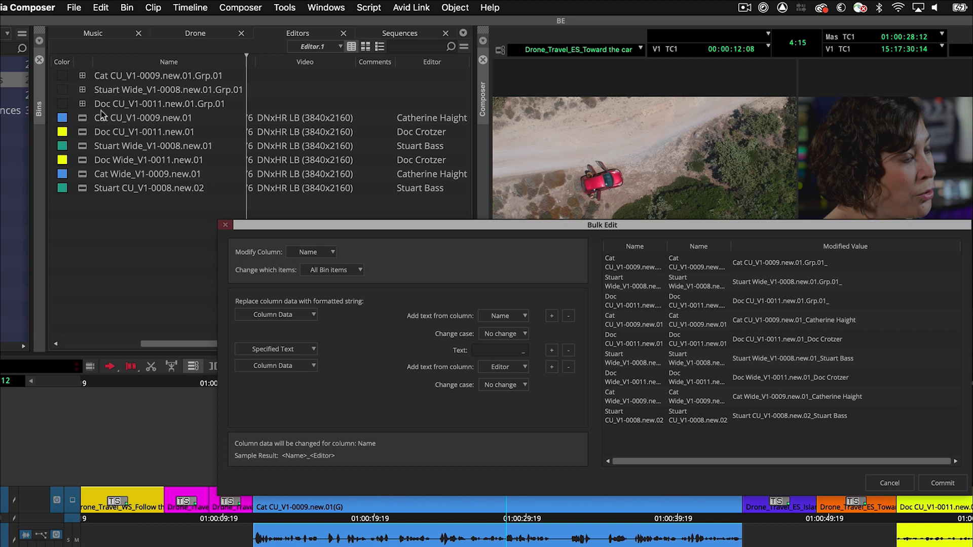
{"action": "left_click", "coordinate": [351, 270]}
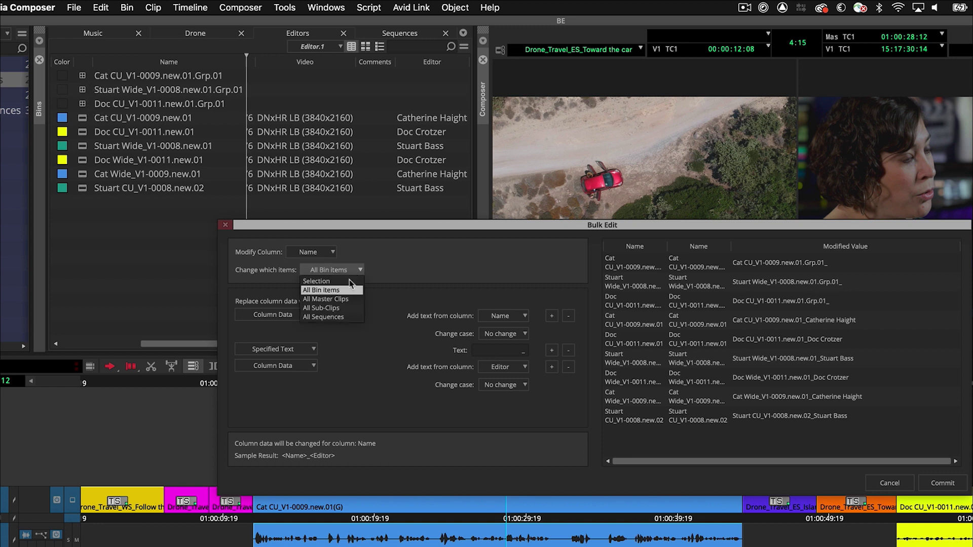
{"action": "left_click", "coordinate": [342, 300]}
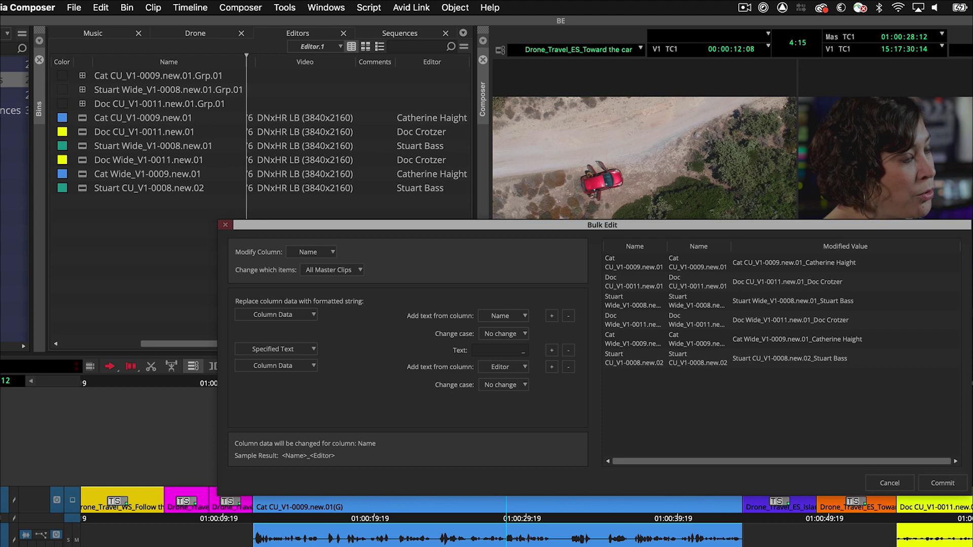
{"action": "left_click", "coordinate": [952, 485]}
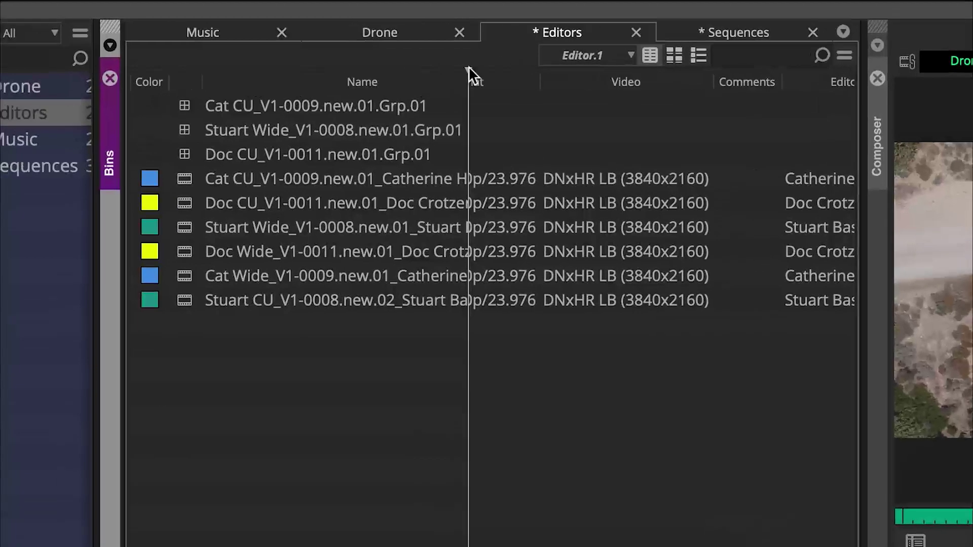
{"action": "left_click_drag", "start_coordinate": [375, 67], "coordinate": [496, 97]}
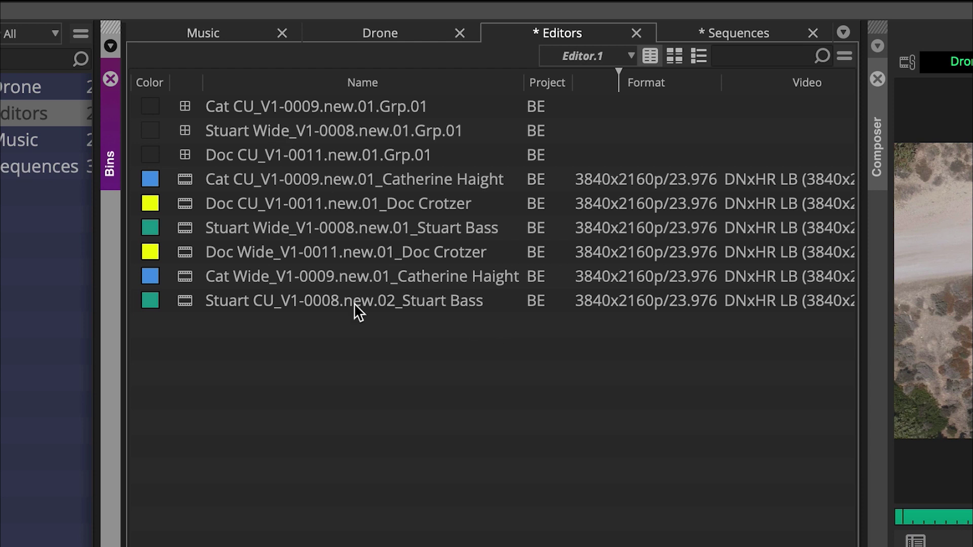
{"action": "right_click", "coordinate": [419, 462]}
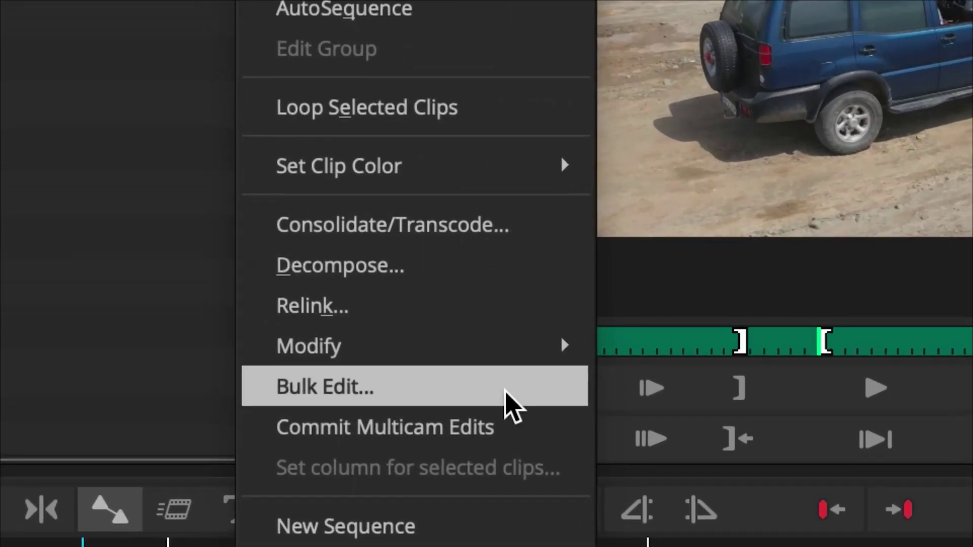
{"action": "left_click", "coordinate": [512, 406]}
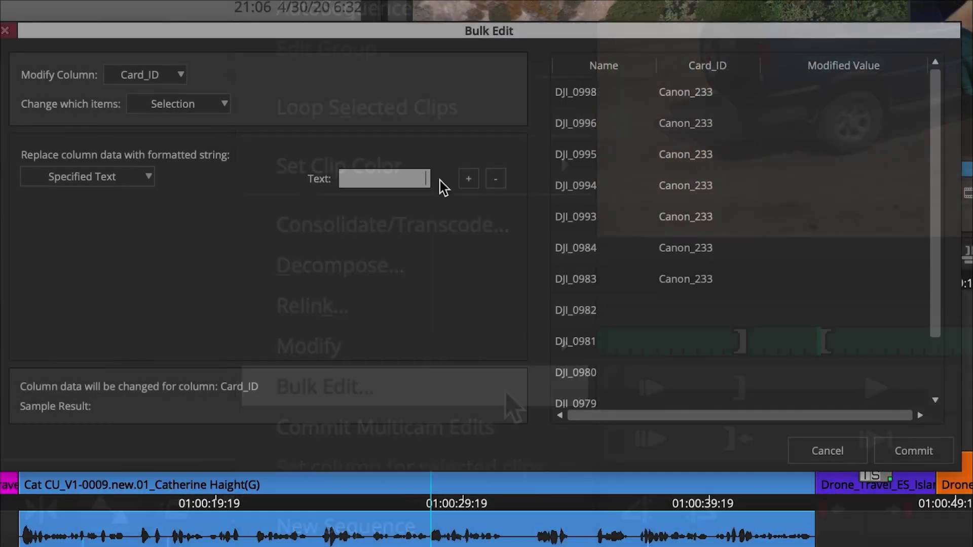
{"action": "type", "text": "Canon_234"}
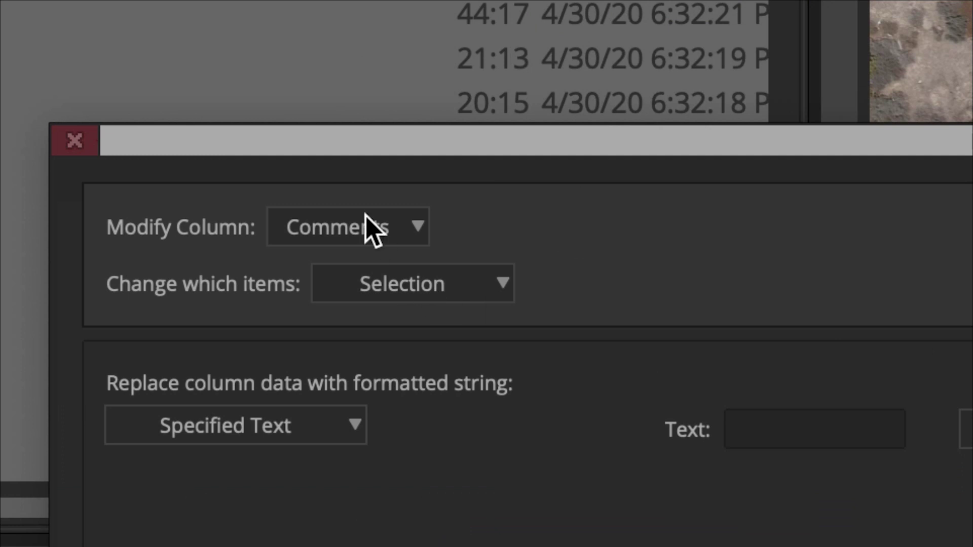
{"action": "left_click", "coordinate": [365, 224]}
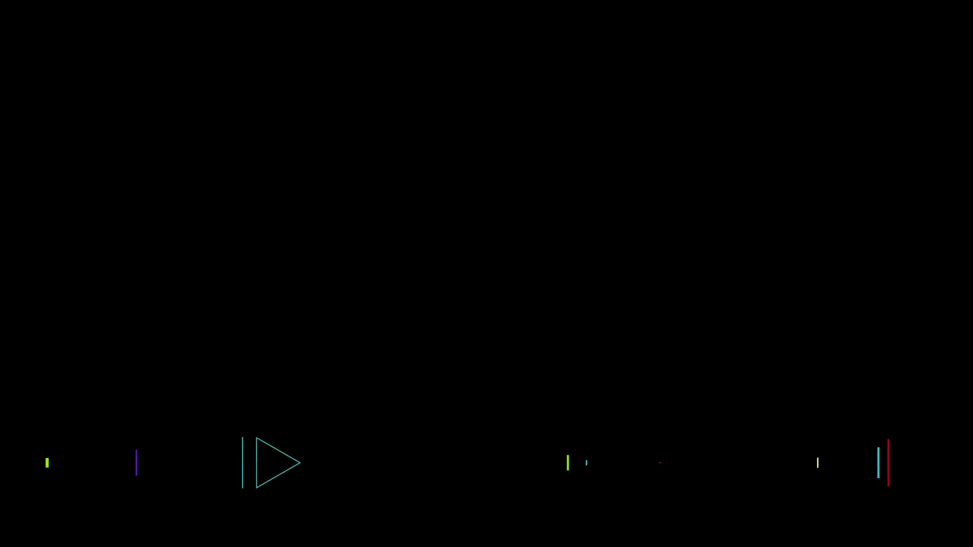